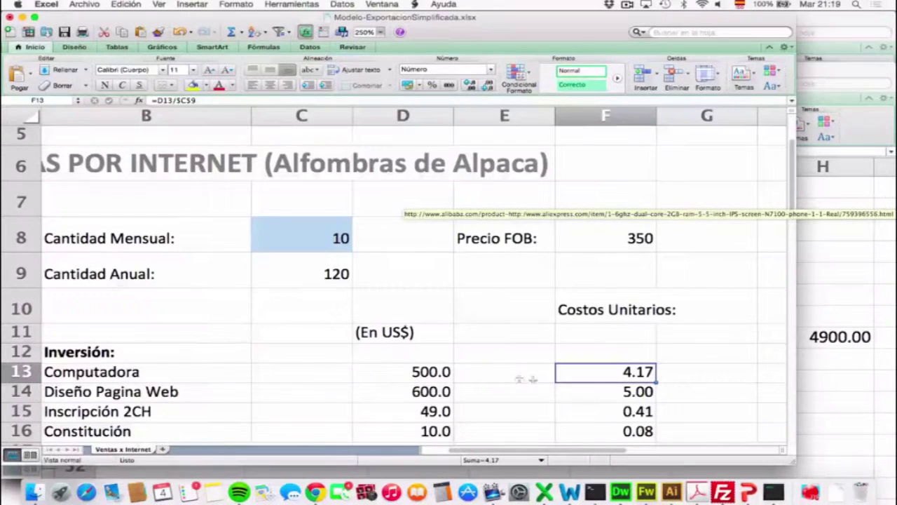
Examine the Computadora cost in D13, its unit-cost formula in F13, and the annual quantity formula in C9
click(446, 372)
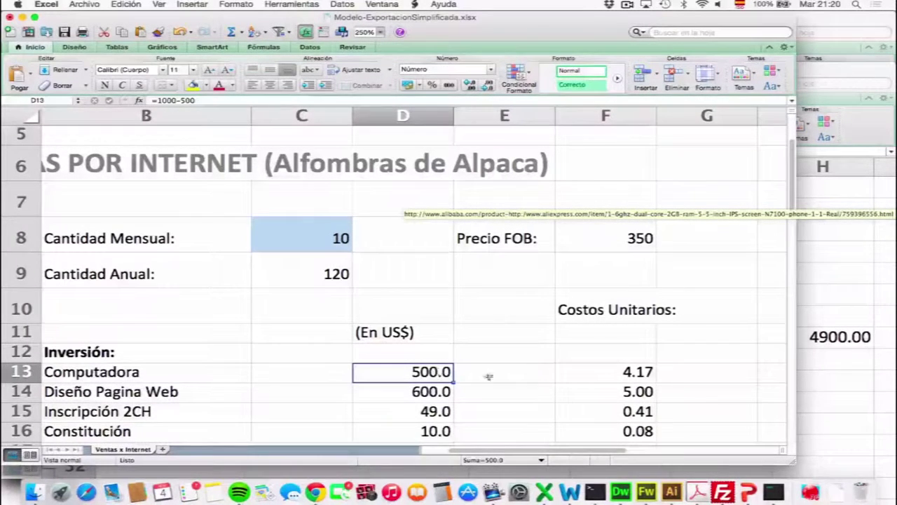
double_click(615, 372)
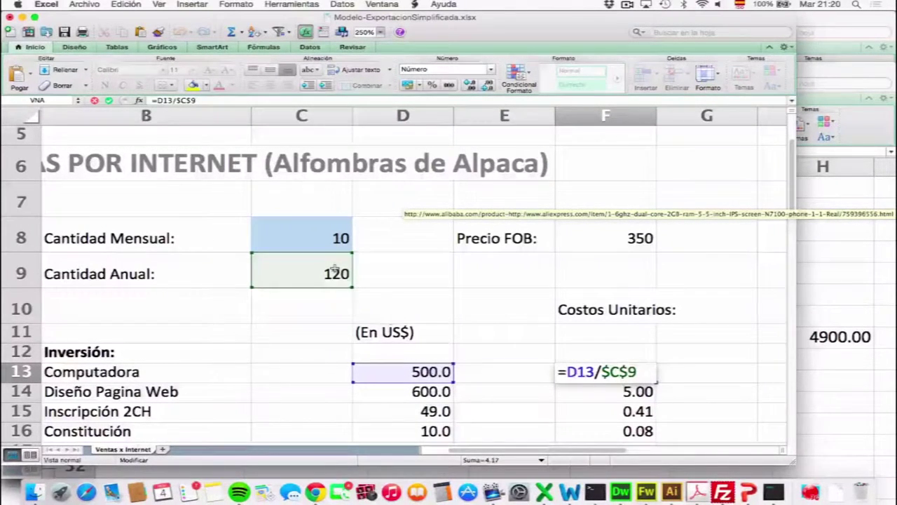
key(Return)
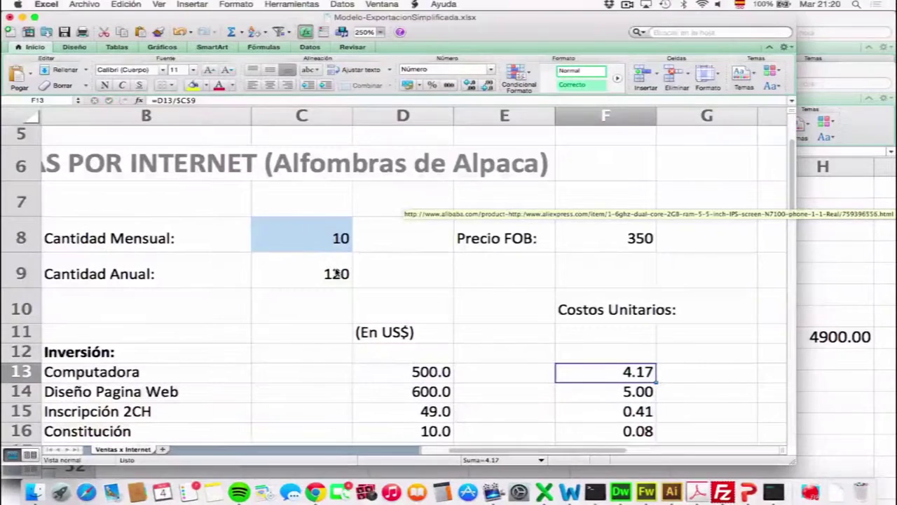
key(Up)
key(Left)
key(Left)
key(Left)
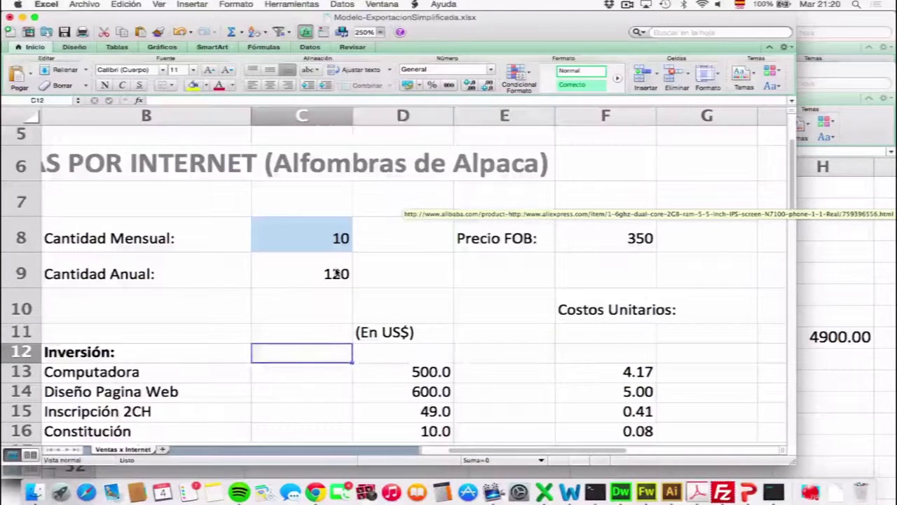
key(Up)
key(Up)
key(Up)
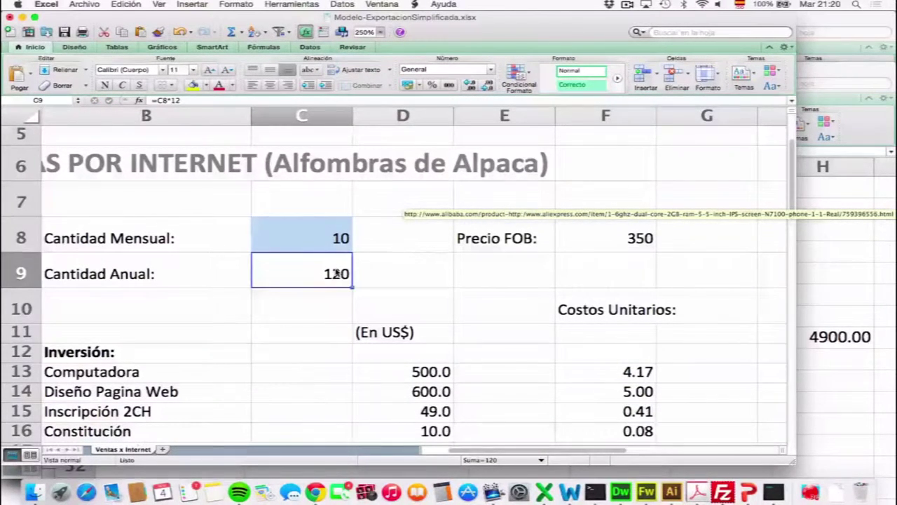
key(Down)
key(Down)
key(Down)
key(Down)
key(Right)
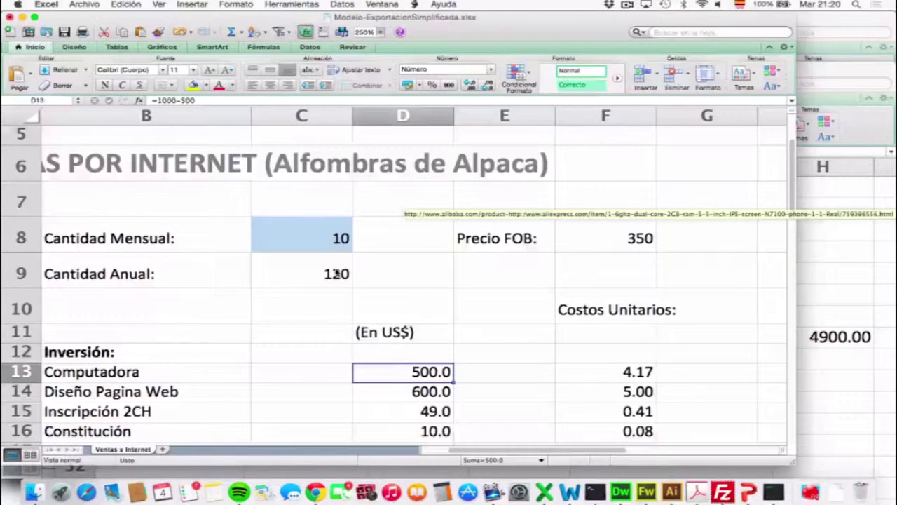
Review the monthly and annual quantities in C8 and C9, and how they relate to the computer's unit cost in F13
key(Up)
key(Left)
key(Up)
key(Up)
key(Up)
key(Up)
key(Down)
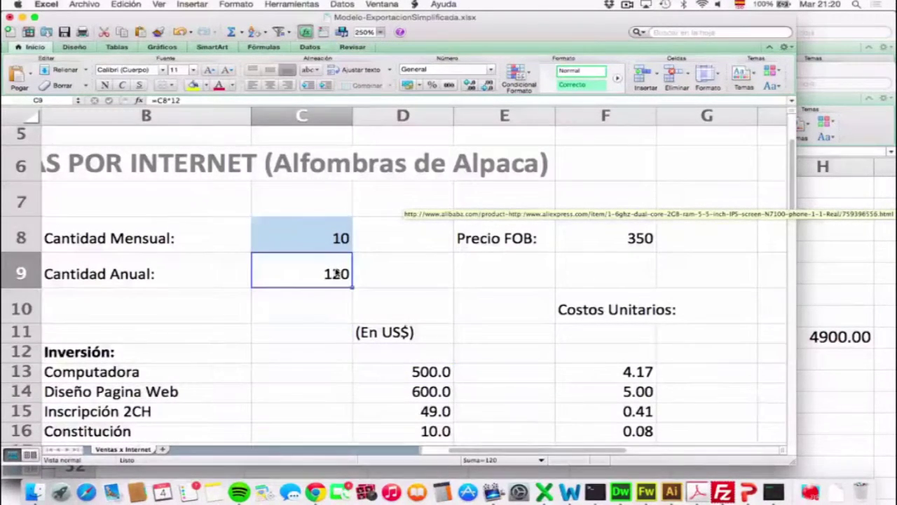
key(Up)
key(Down)
key(Right)
key(Right)
key(Right)
key(Down)
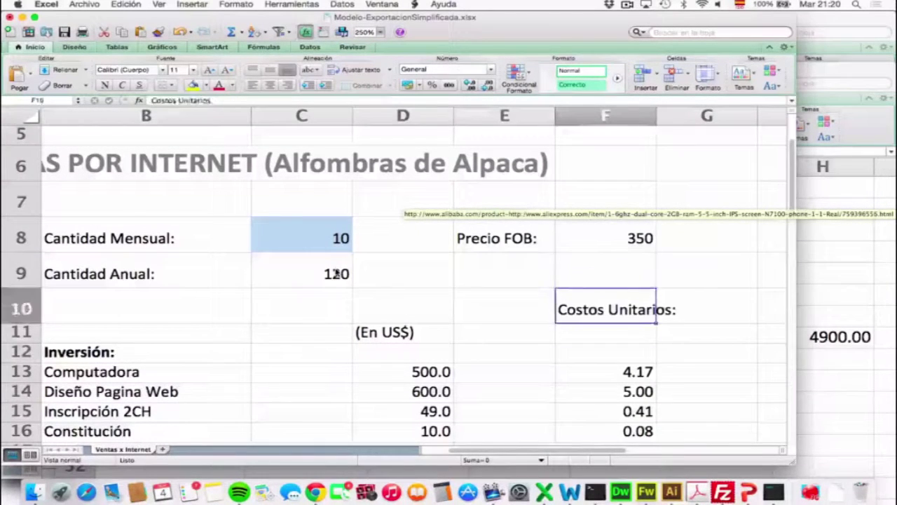
key(Down)
key(Down)
key(Down)
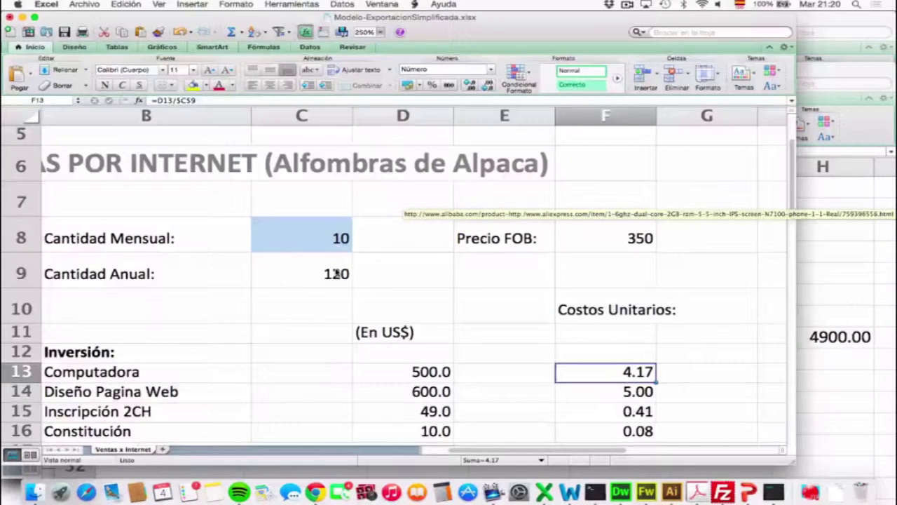
Calculate the computer's monthly cost in H13 with the formula =F13*C8
key(Right)
key(Right)
key(Right)
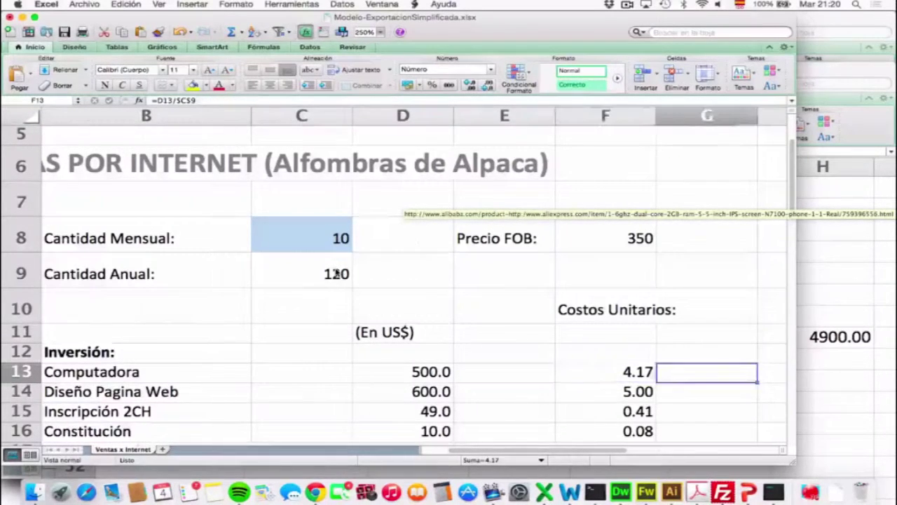
key(Left)
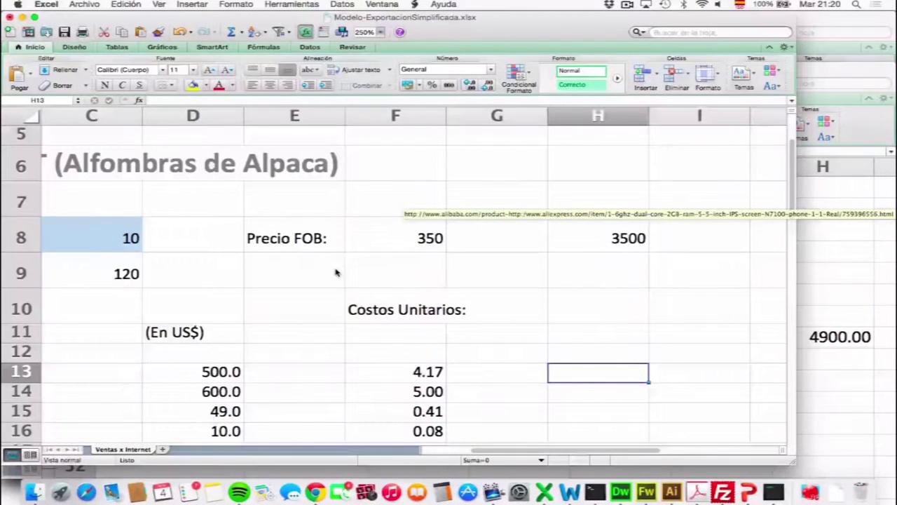
text(=)
key(Left)
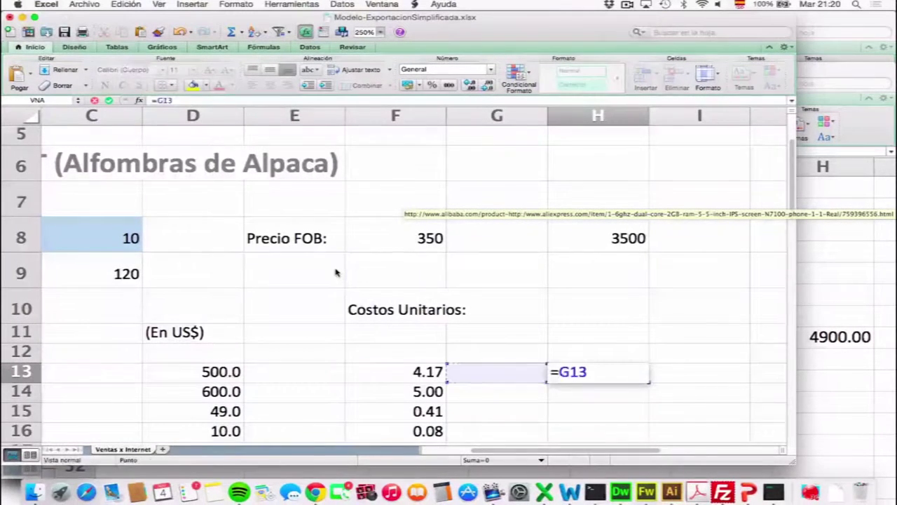
key(Left)
text(*)
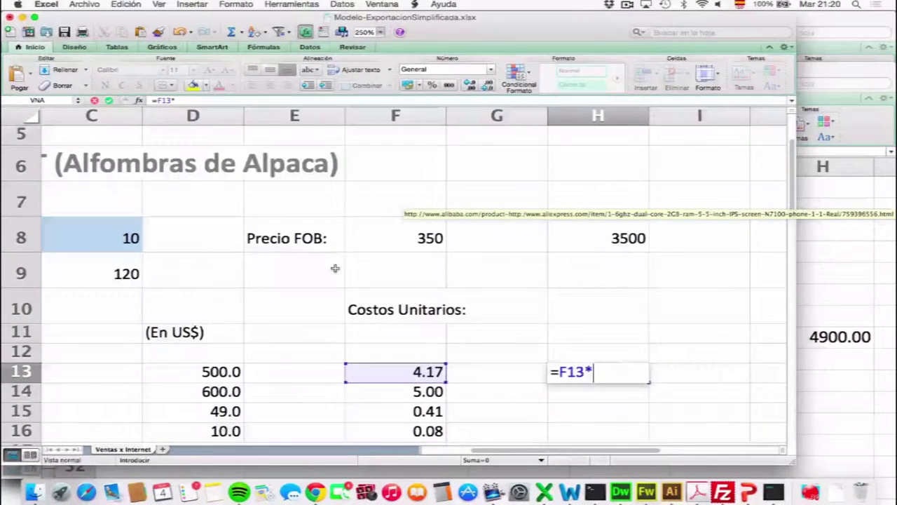
key(Left)
key(Left)
key(Left)
key(Left)
key(Up)
key(Up)
key(Up)
key(Up)
key(Up)
key(Left)
key(Return)
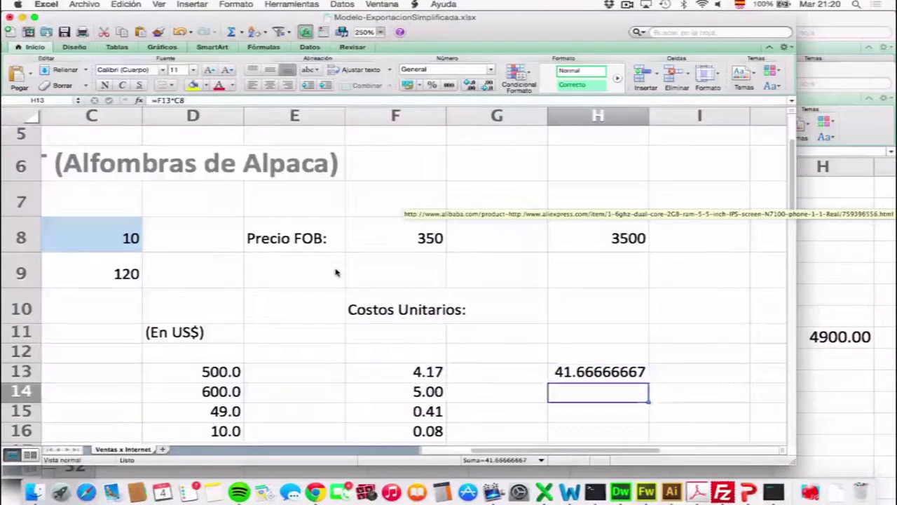
Set the Diseño Pagina Web investment cost in D14 to 2000
key(Left)
key(Left)
key(Left)
key(Left)
key(Left)
key(Left)
key(Left)
key(Down)
key(Down)
key(Down)
key(Down)
key(Down)
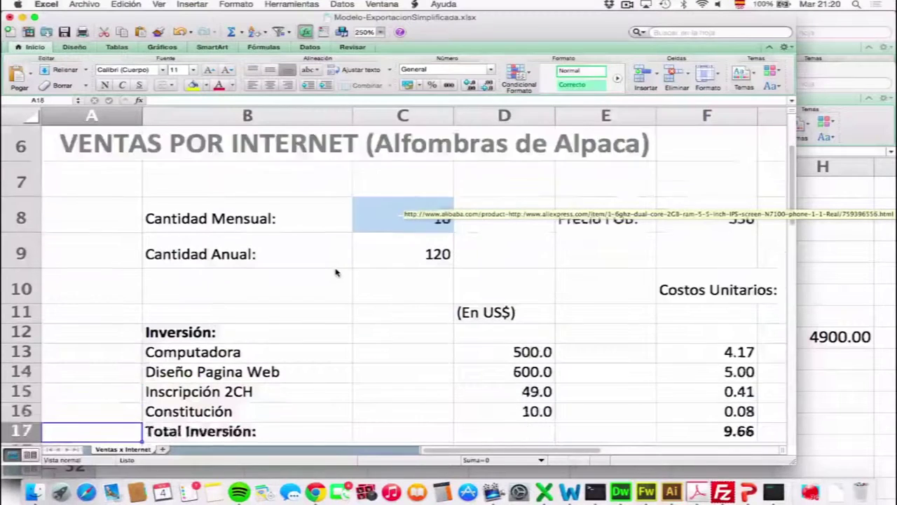
key(Right)
key(Right)
key(Right)
key(Up)
key(Up)
key(Up)
key(Up)
key(Up)
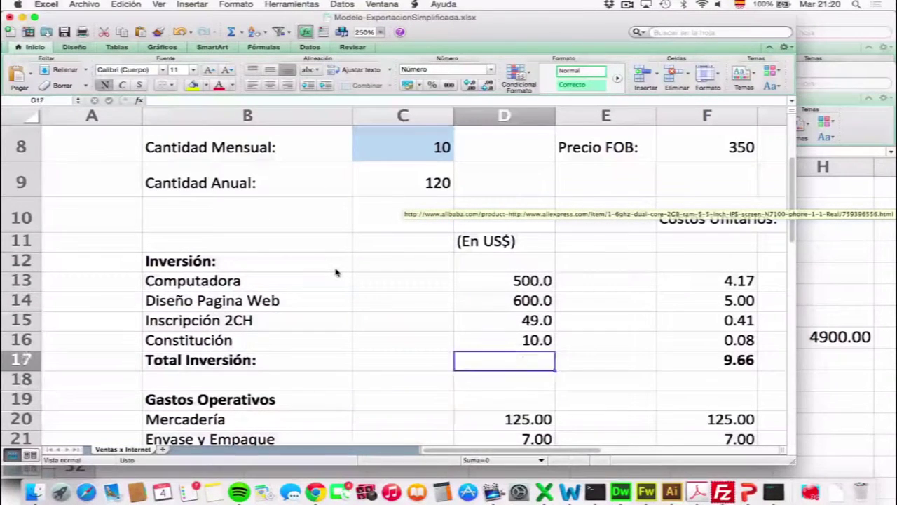
text(2)
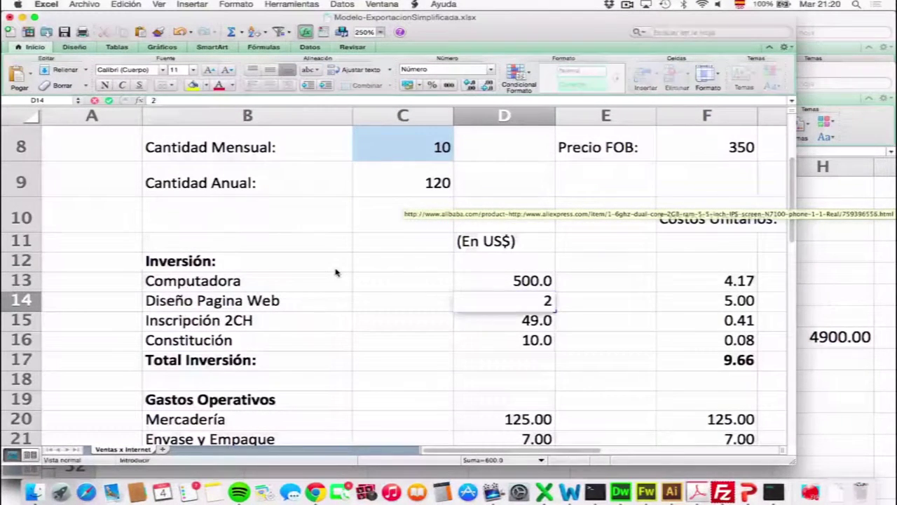
text(0)
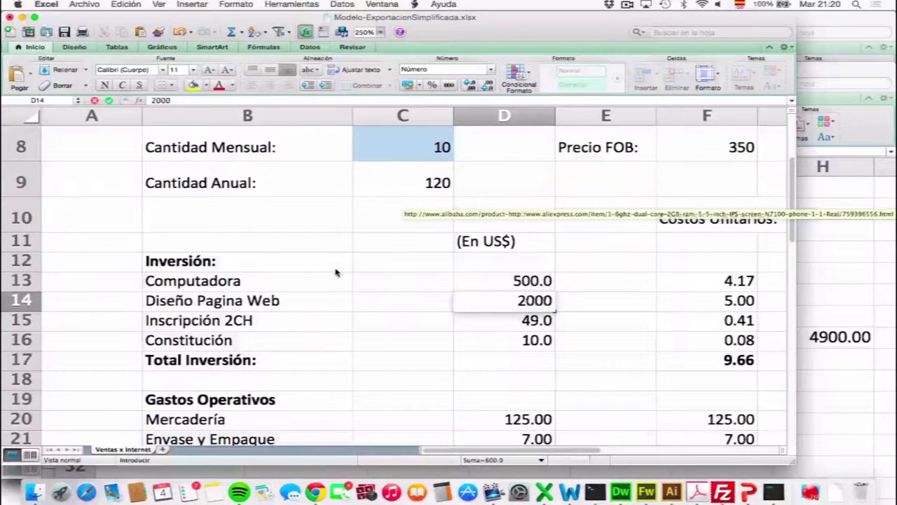
text(00)
key(Return)
Examine the unit-cost formula for Diseño Pagina Web in F14
key(Up)
key(Right)
key(Right)
key(Right)
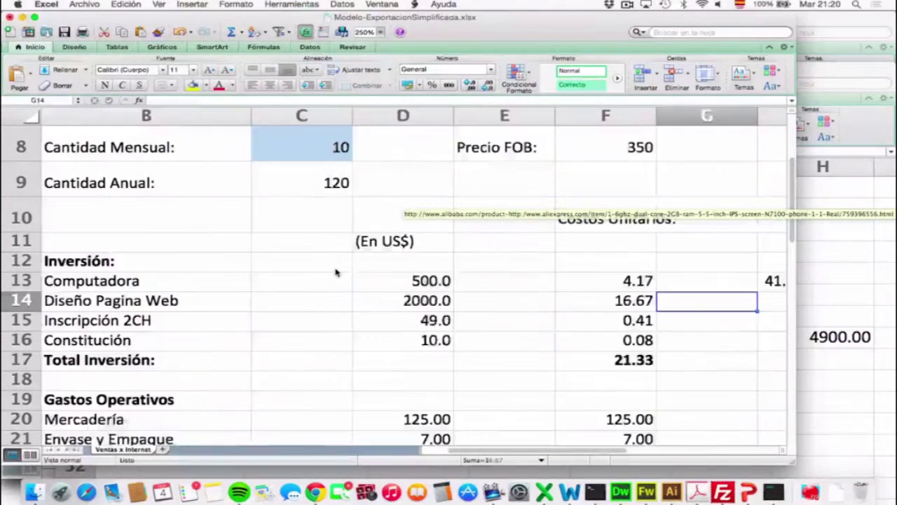
key(Right)
key(Left)
key(Left)
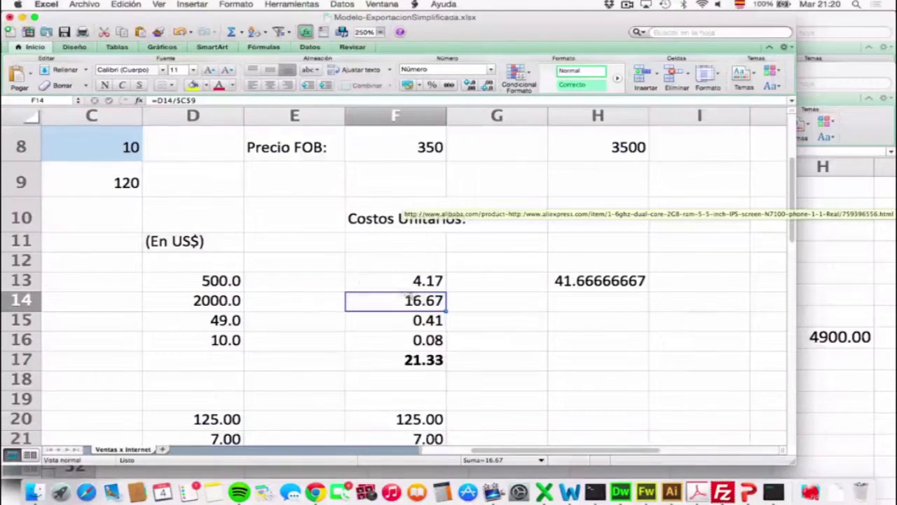
double_click(410, 300)
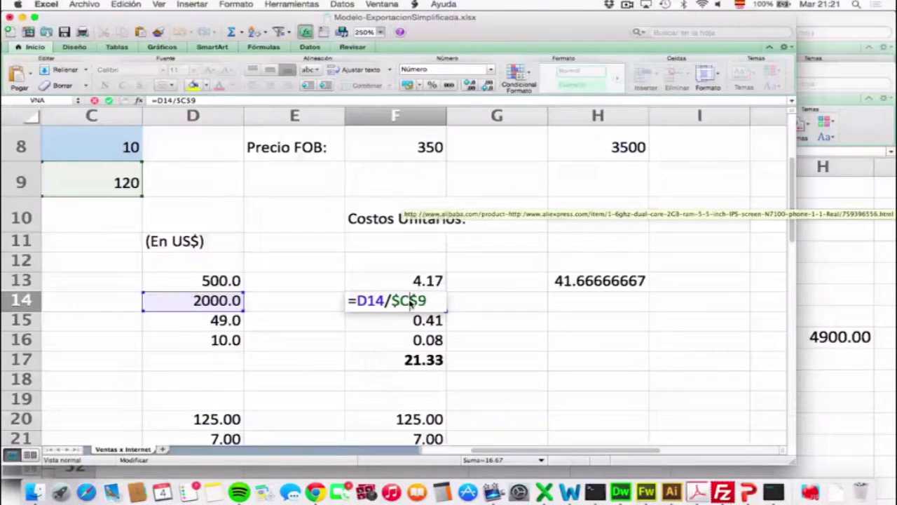
click(410, 301)
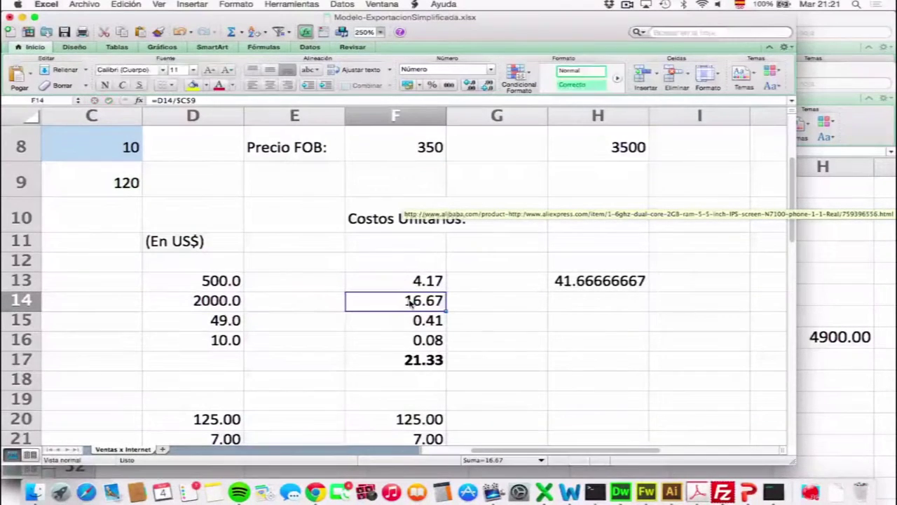
Replace the web design unit-cost formula in F14 with =(D14/2)/C9, halving the cost before dividing by the annual quantity
text(=)
key(Left)
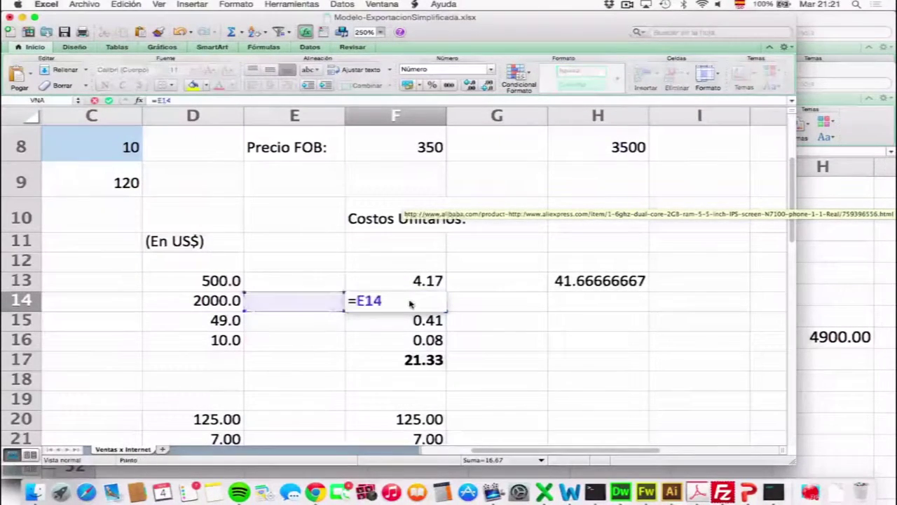
key(Left)
text(/2))
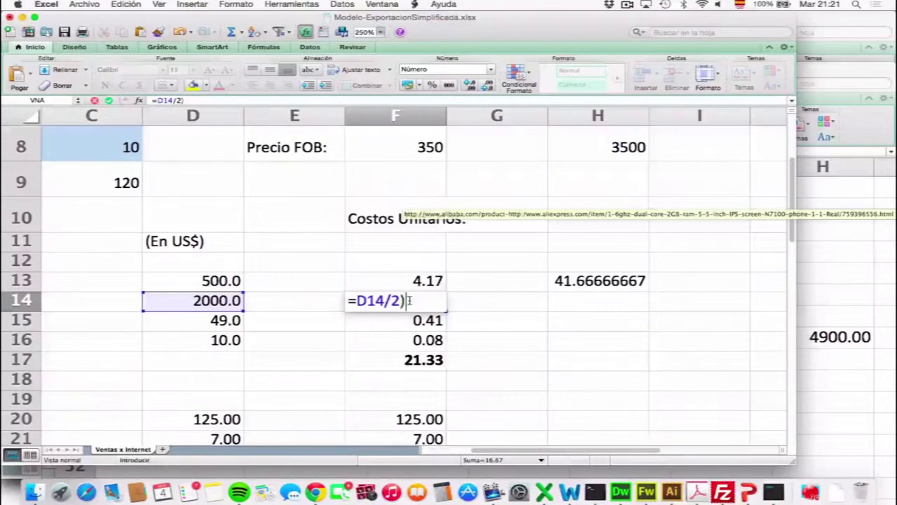
click(355, 300)
text((D14)
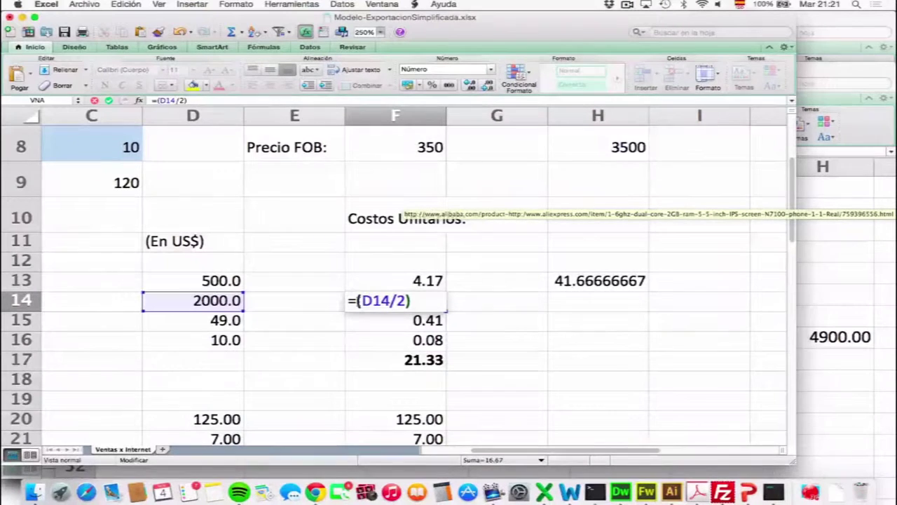
text(/)
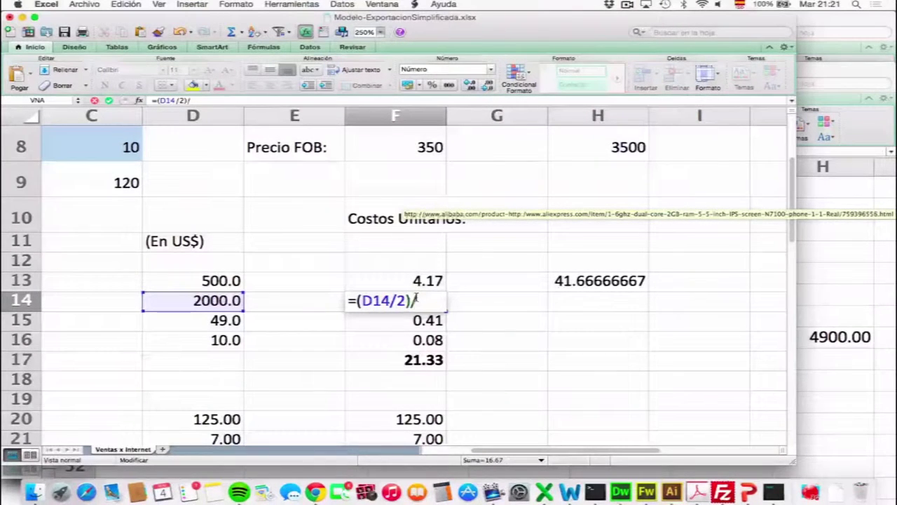
click(122, 187)
key(Return)
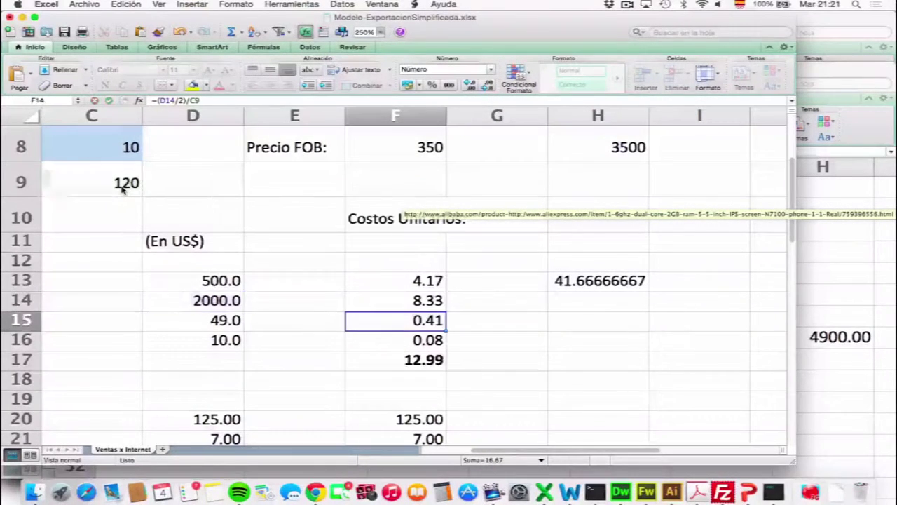
Calculate the web design's monthly cost in H14 with the formula =F14*C8
key(Up)
key(Right)
key(Right)
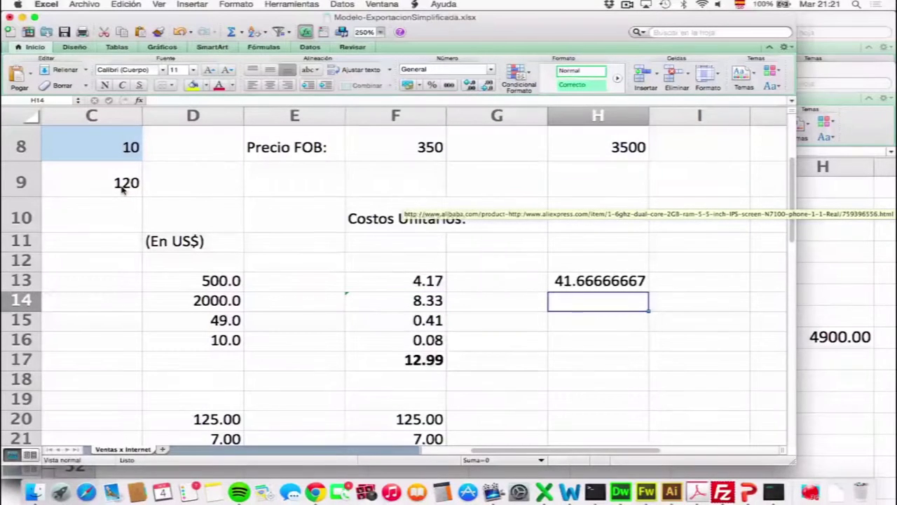
text(=)
key(Left)
key(Left)
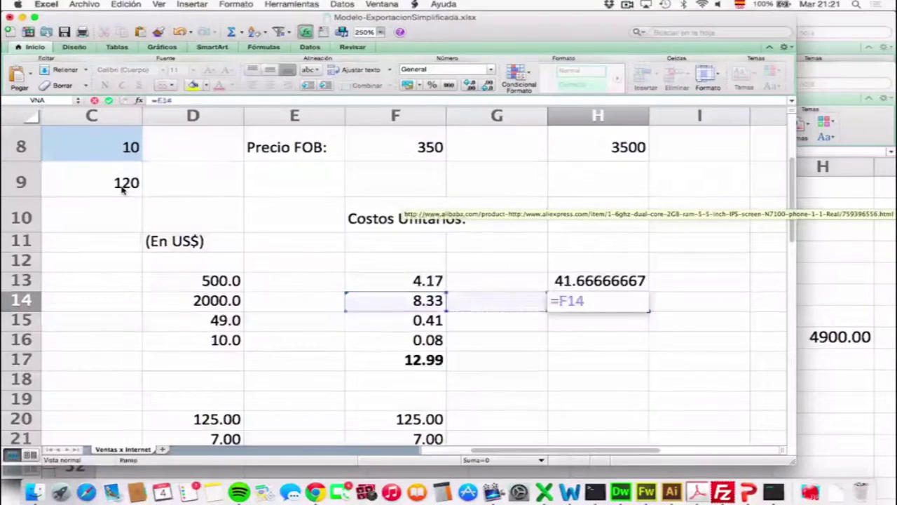
text(*)
key(Left)
key(Left)
key(Left)
key(Up)
key(Left)
key(Up)
key(Up)
key(Up)
key(Left)
key(Up)
key(Up)
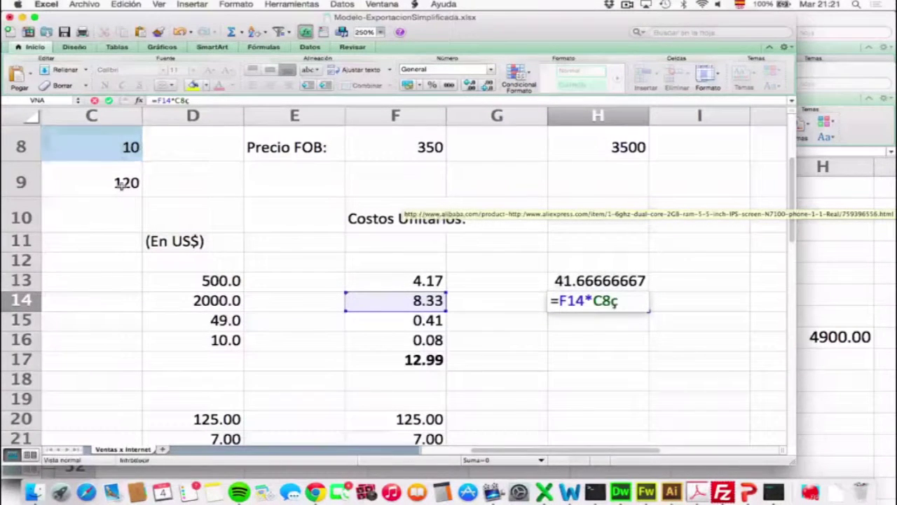
key(Return)
Review the Constitución and Inscripción 2CH investment costs and the operating expenses for Mercadería and Envase y Empaque in column D
key(Down)
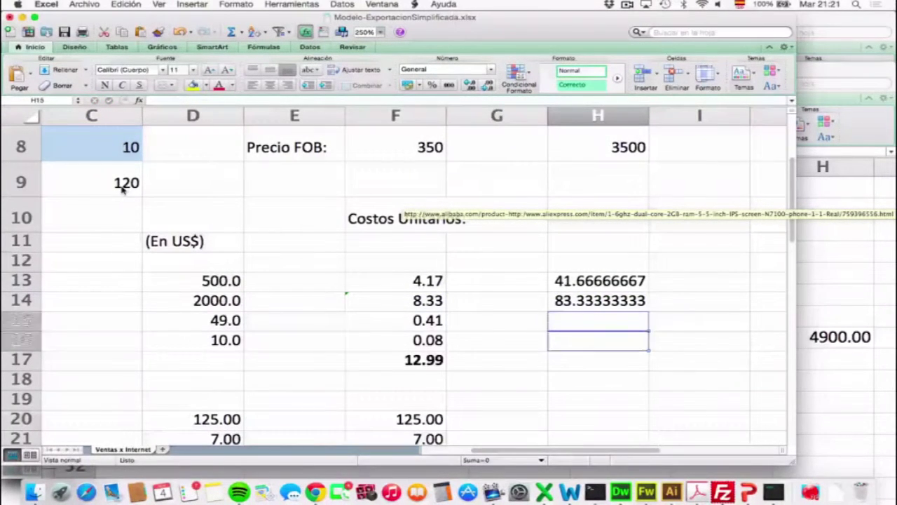
key(Left)
key(Left)
key(Left)
key(Left)
key(Left)
key(Left)
key(Right)
key(Right)
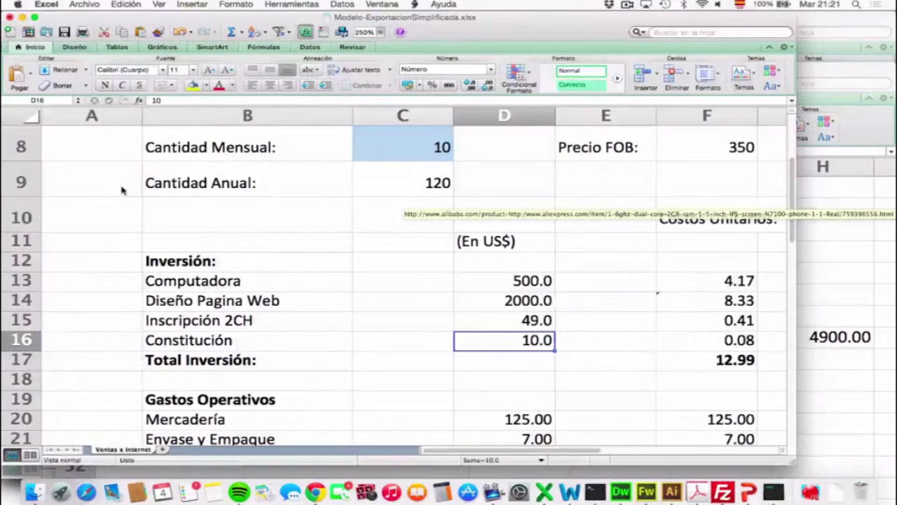
key(Down)
key(Down)
key(Down)
key(Down)
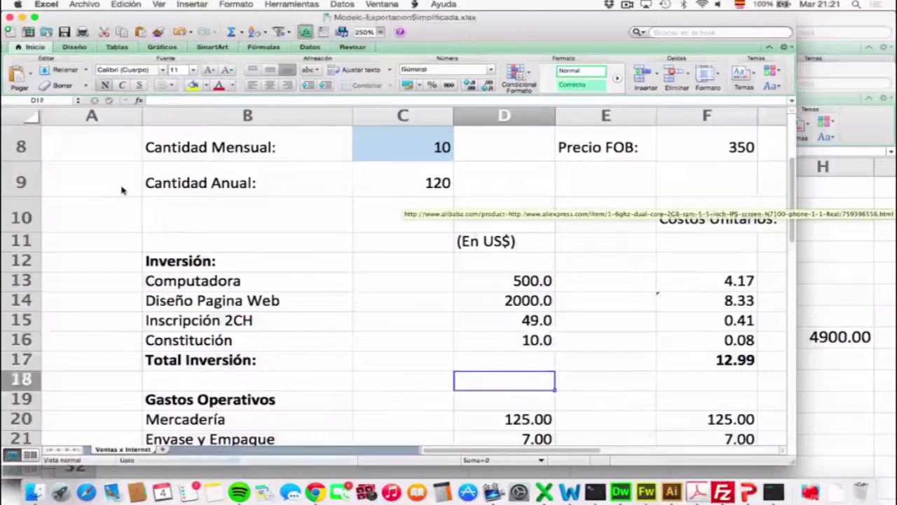
key(Down)
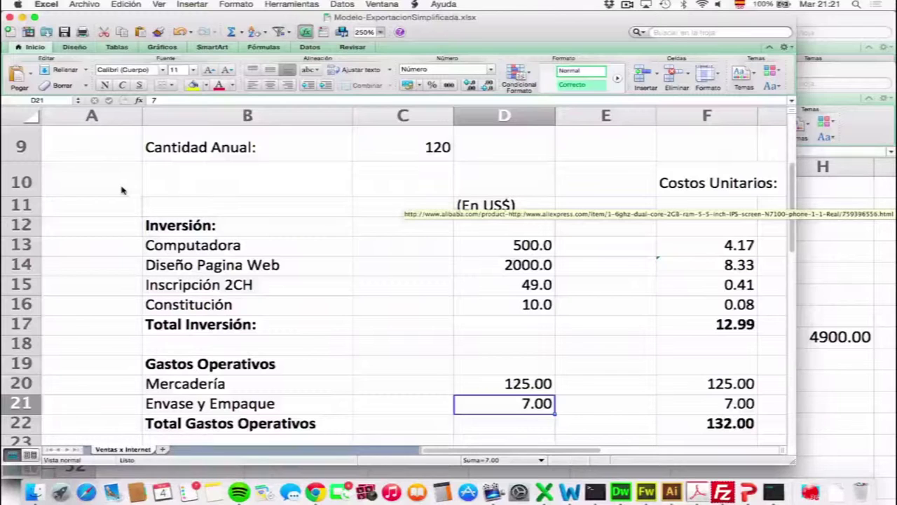
key(Up)
key(Up)
key(Up)
key(Up)
key(Up)
key(Up)
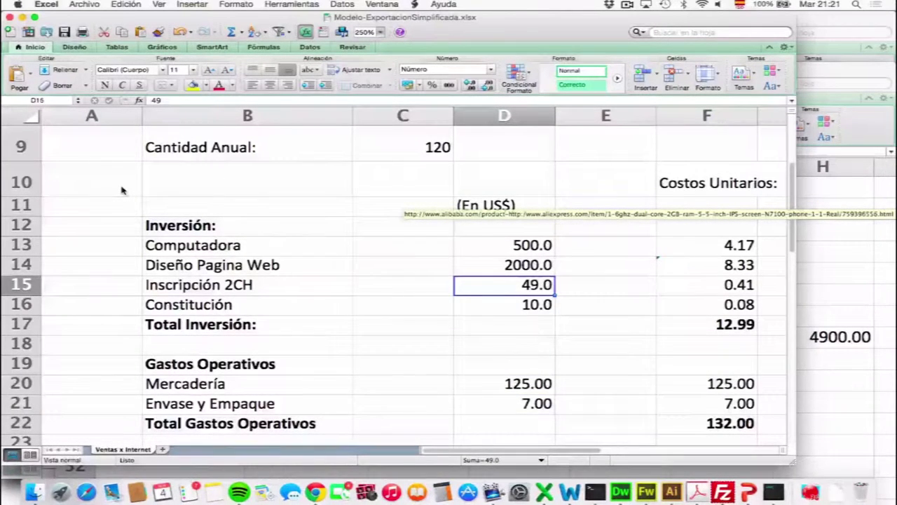
Calculate the monthly cost of Inscripción 2CH in H15 with the formula =F15*C8
key(Right)
key(Right)
key(Right)
key(Right)
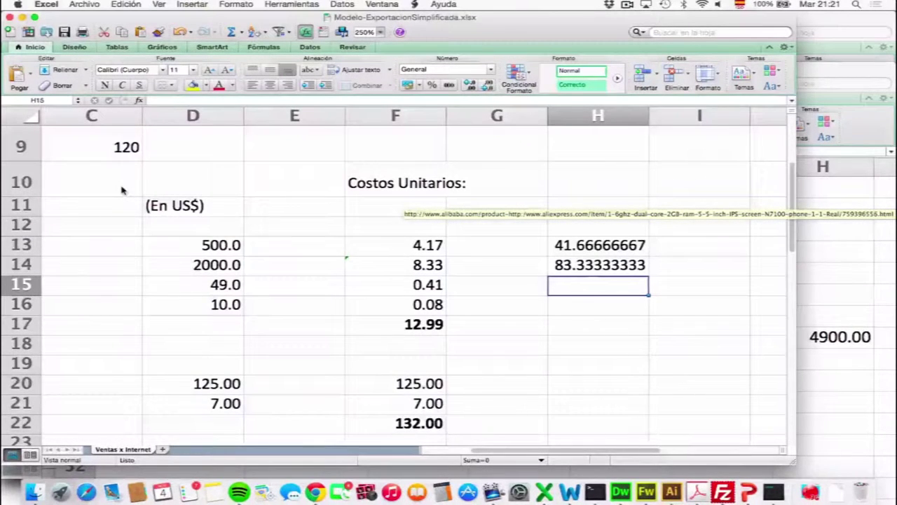
text(=)
key(Left)
key(Left)
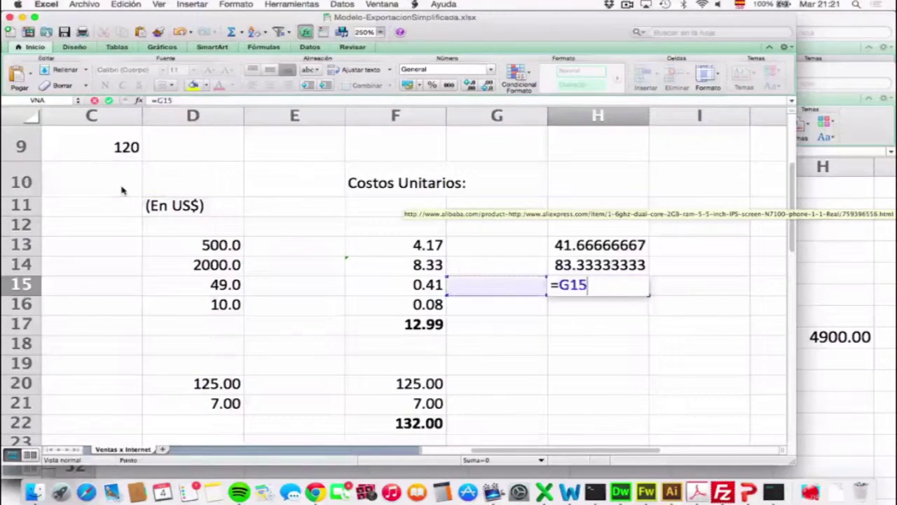
text(*)
key(Left)
key(Left)
key(Left)
key(Left)
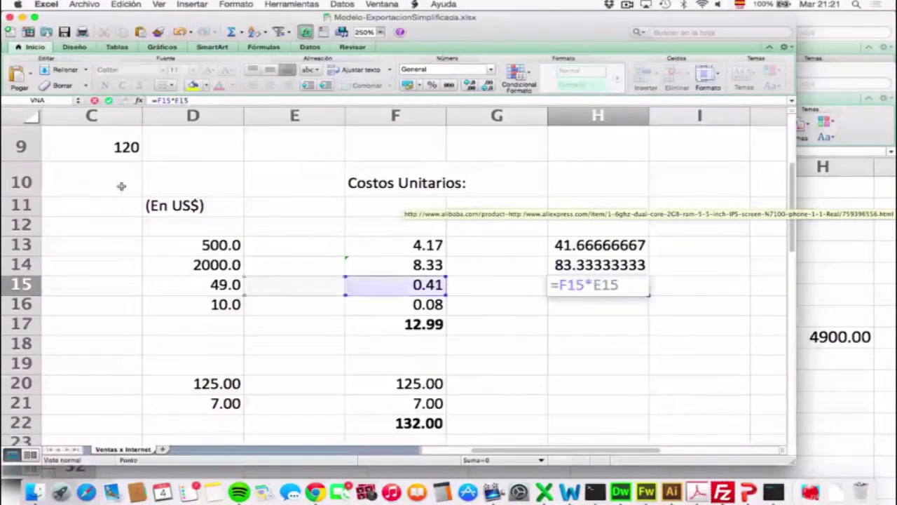
key(Up)
key(Up)
key(Up)
key(Up)
key(Up)
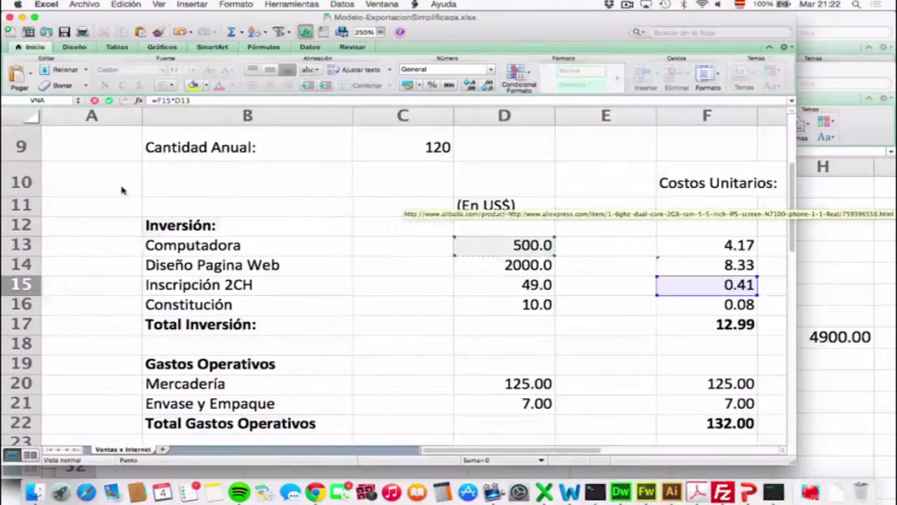
key(Up)
key(Left)
key(Return)
Set the Constitución investment cost in D16 to 0
key(Left)
key(Left)
key(Left)
key(Left)
key(Left)
key(Left)
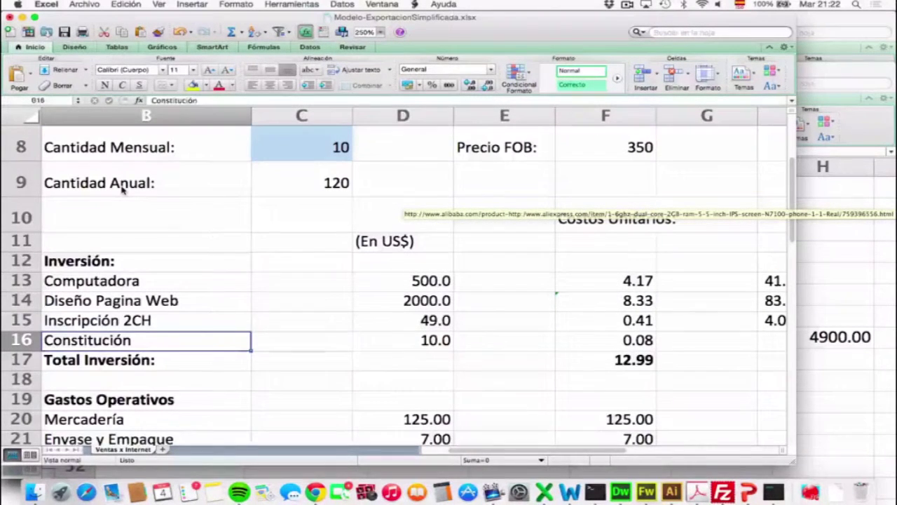
key(Right)
key(Right)
text(0)
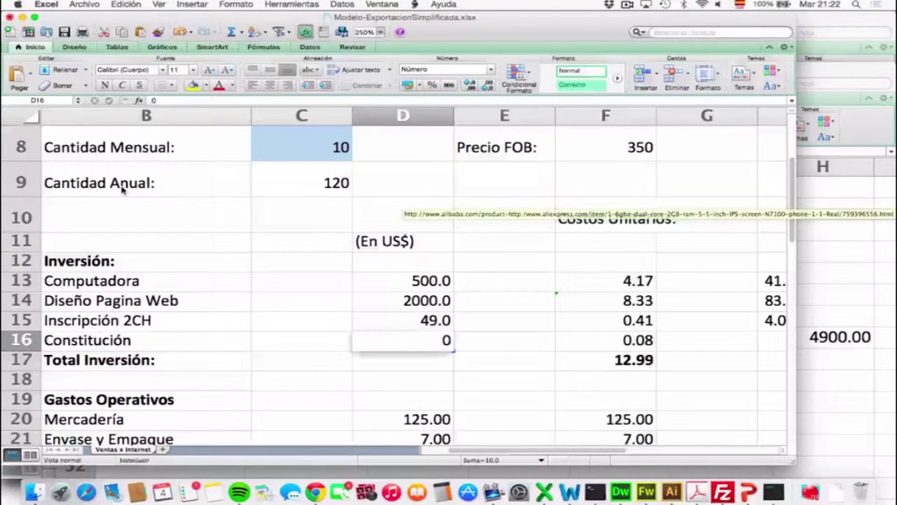
key(Return)
Link the Constitución monthly cost in H16 to F16 and total the monthly investment costs in H17 with AutoSum
key(Right)
key(Right)
key(Right)
key(Right)
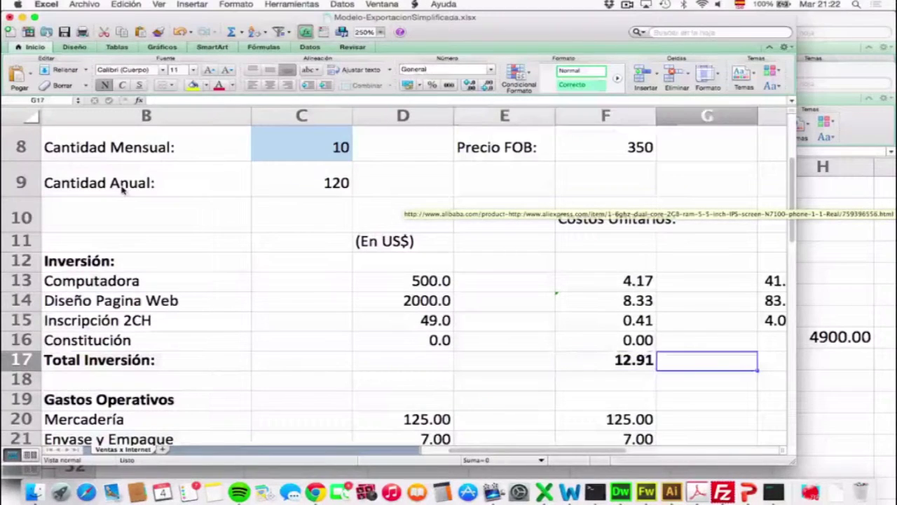
key(Up)
text(=)
key(Left)
key(Left)
key(Return)
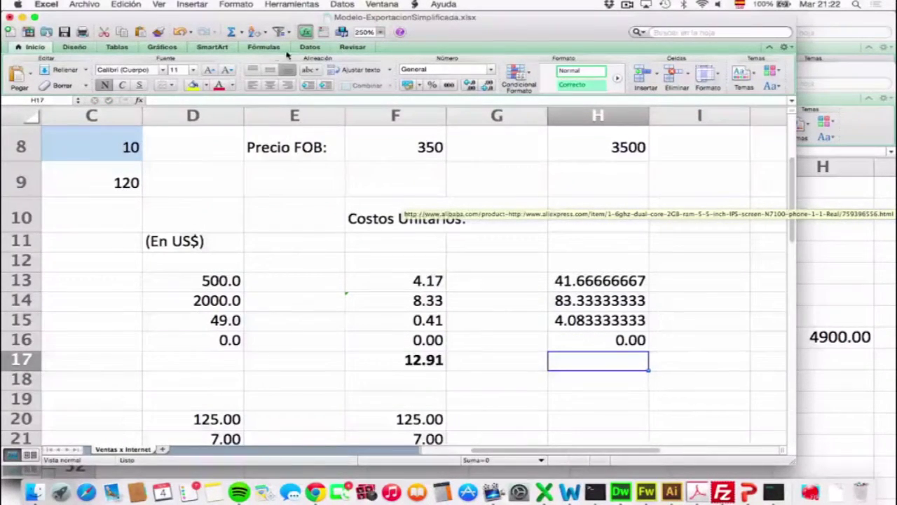
click(231, 31)
key(Return)
Review the Gastos Operativos rows and the Gastos Administrativos heading alongside the monthly cost column H
key(Down)
key(Down)
key(Down)
key(Left)
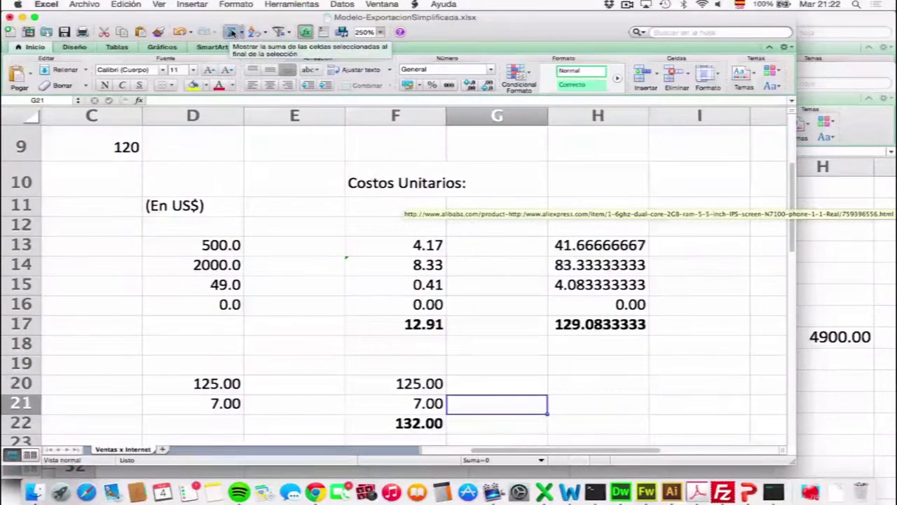
key(Down)
key(Left)
key(Left)
key(Left)
key(Left)
key(Left)
key(Left)
key(Down)
key(Down)
key(Right)
key(Right)
key(Right)
key(Right)
key(Right)
key(Right)
key(Right)
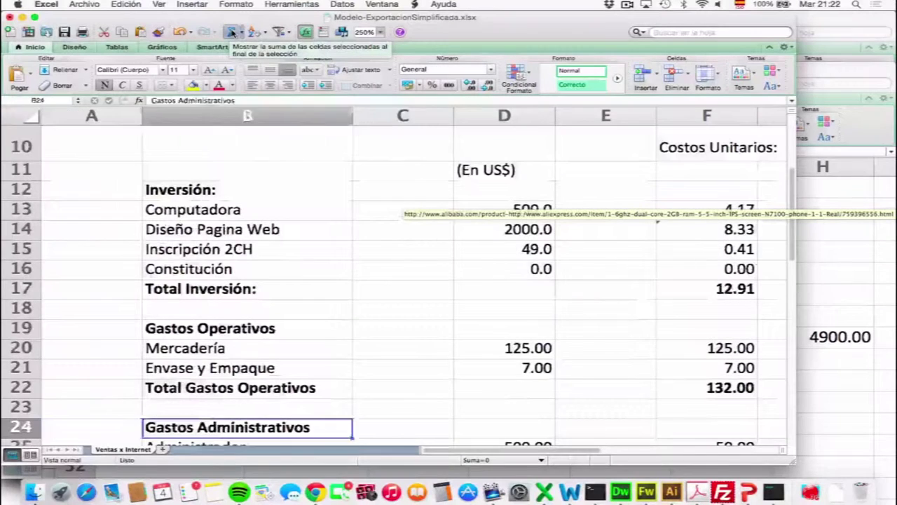
key(Up)
key(Up)
key(Up)
key(Up)
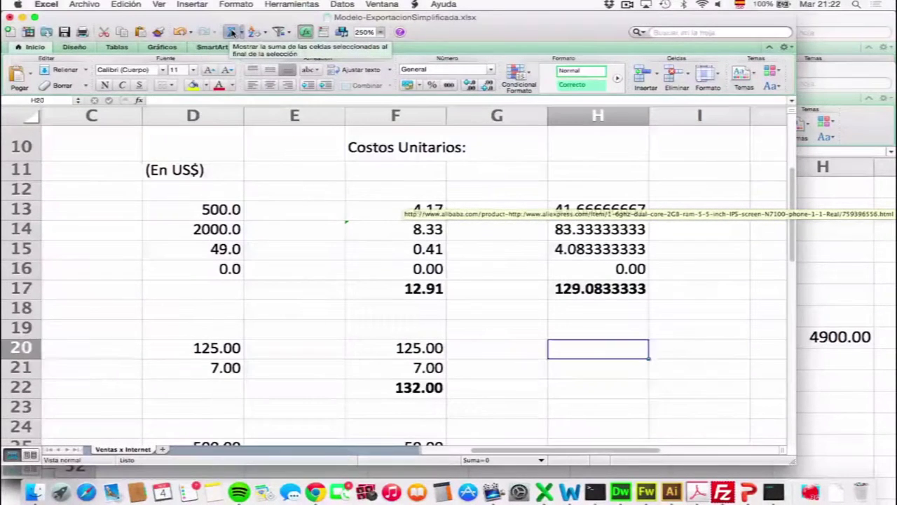
text(=)
key(Left)
key(Left)
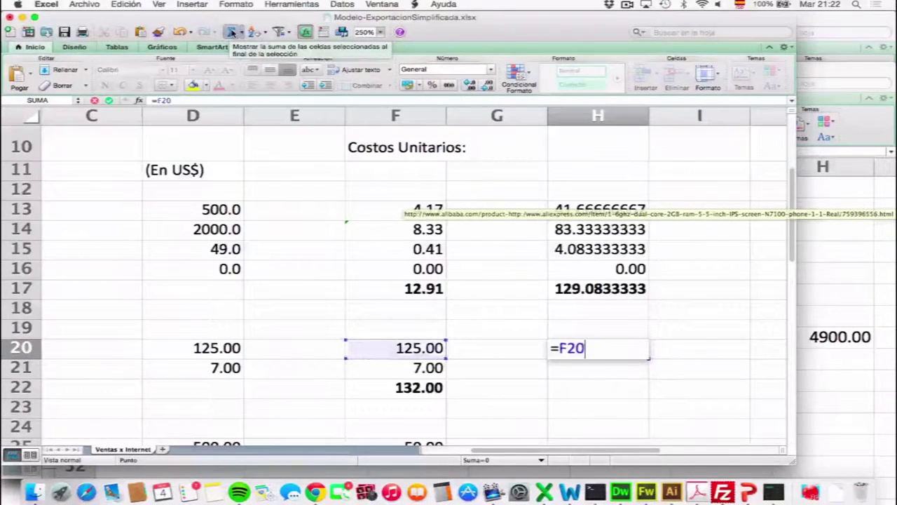
text(*)
key(Left)
key(Left)
key(Left)
key(Left)
key(Up)
key(Up)
key(Up)
key(Up)
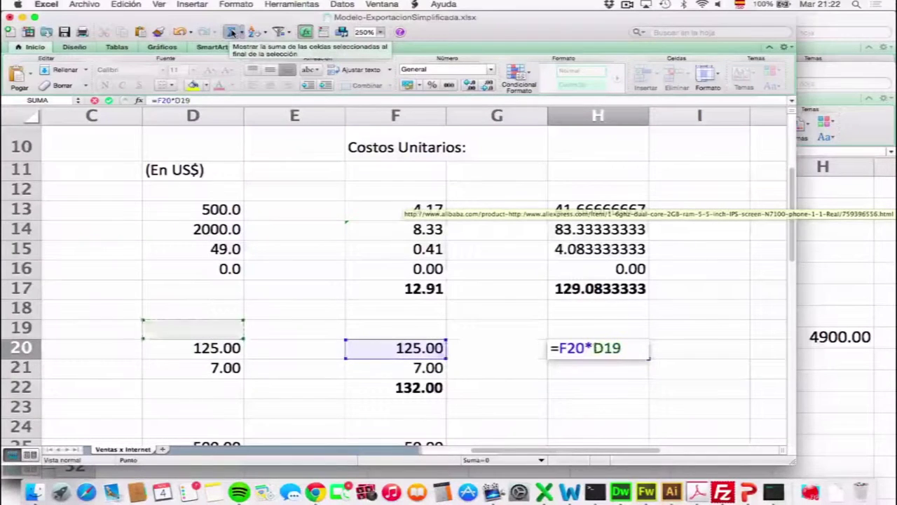
key(Up)
key(Up)
key(Up)
key(Up)
key(Up)
key(Up)
key(Up)
key(Up)
key(Up)
key(Down)
key(Left)
click(172, 100)
text($)
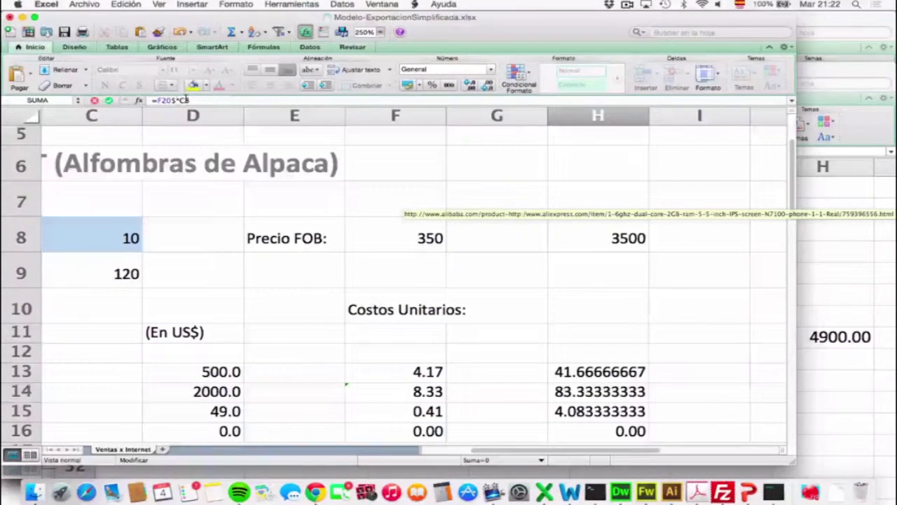
key(BackSpace)
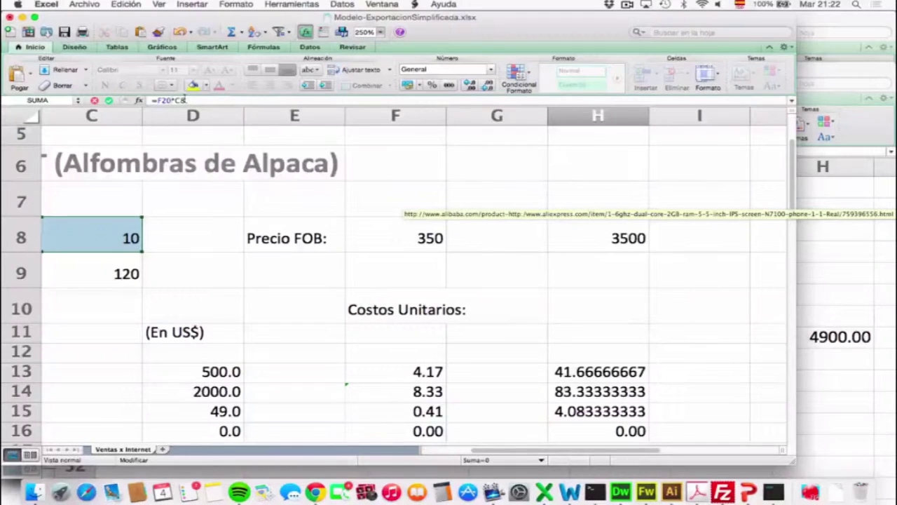
text($)
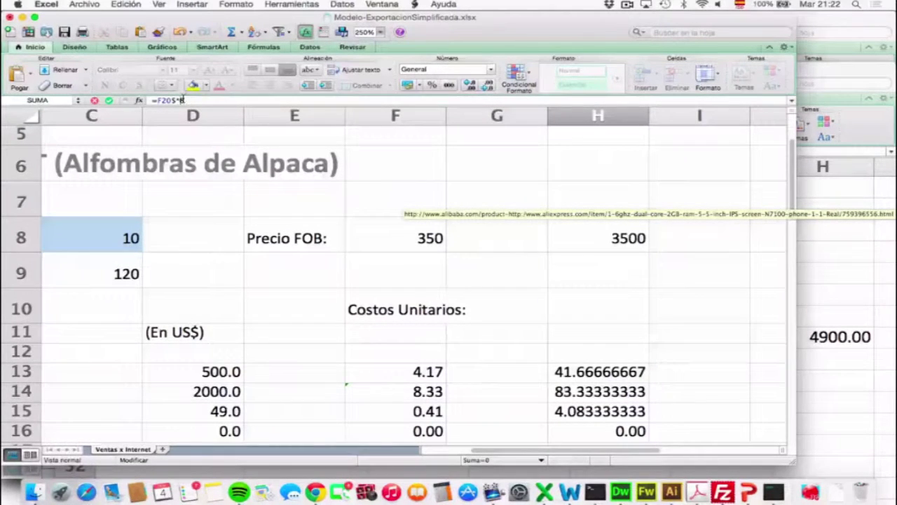
key(Escape)
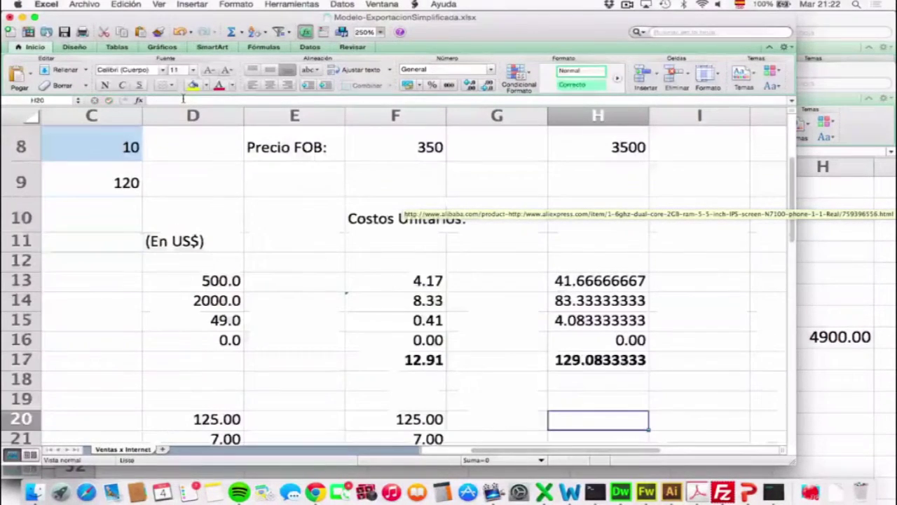
Calculate the Mercadería monthly cost in H20 with =F20*$C$8, using an absolute reference to the monthly quantity
text(=)
key(Left)
key(Left)
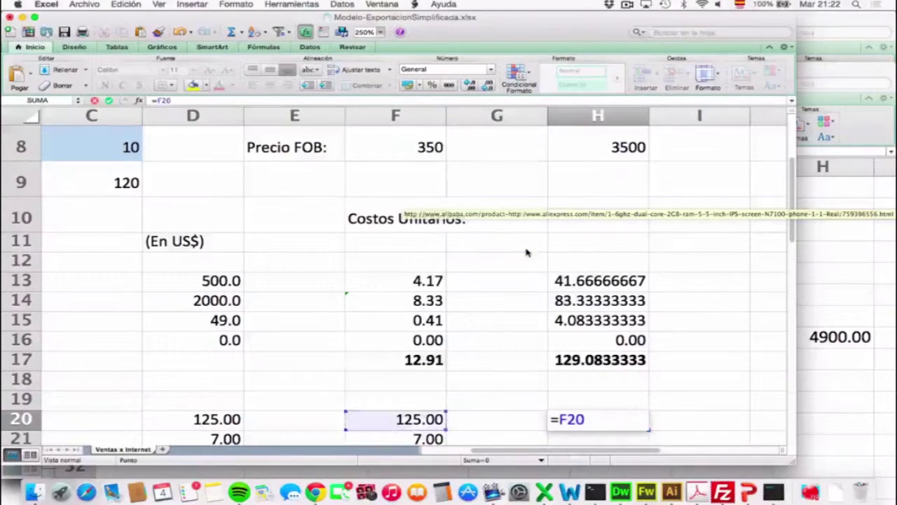
text(*)
click(95, 130)
click(175, 101)
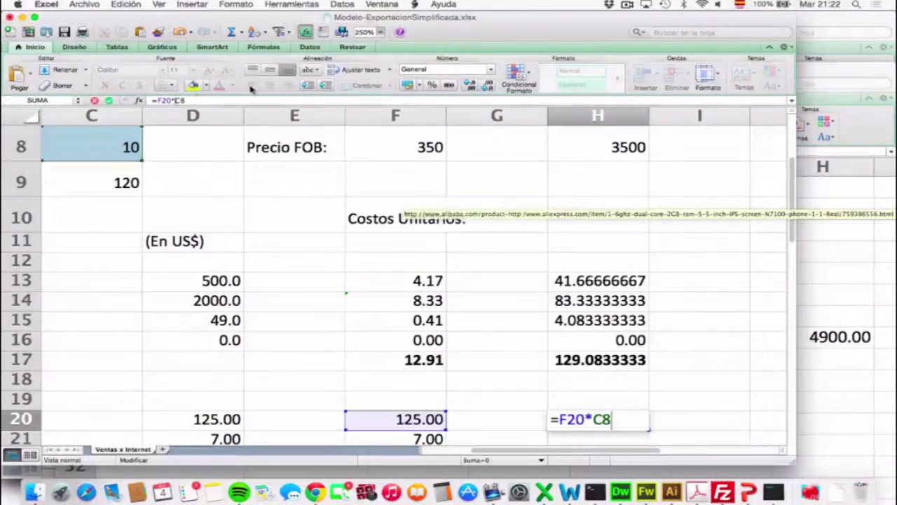
text($C$)
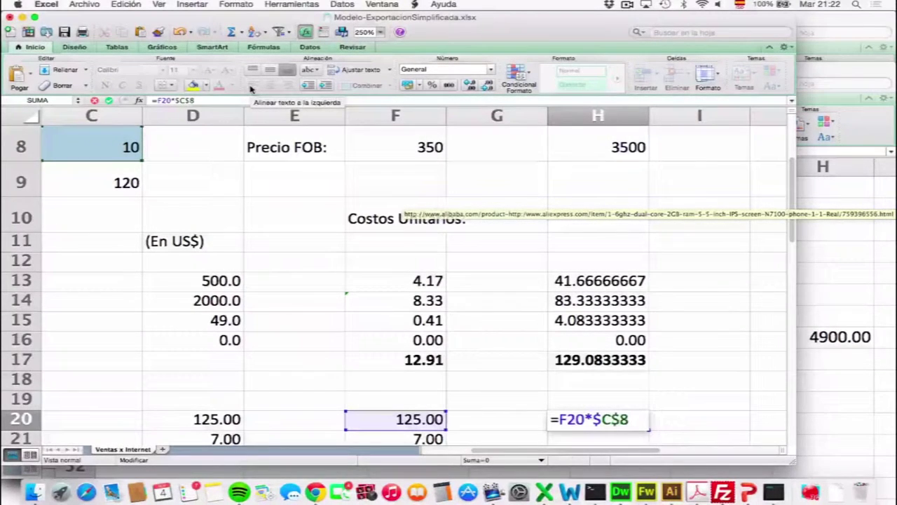
key(Return)
Review the labels in the Gastos Operativos section, focusing on Envase y Empaque in B21
key(Down)
key(Left)
key(Left)
key(Left)
key(Left)
key(Left)
key(Left)
key(Down)
key(Down)
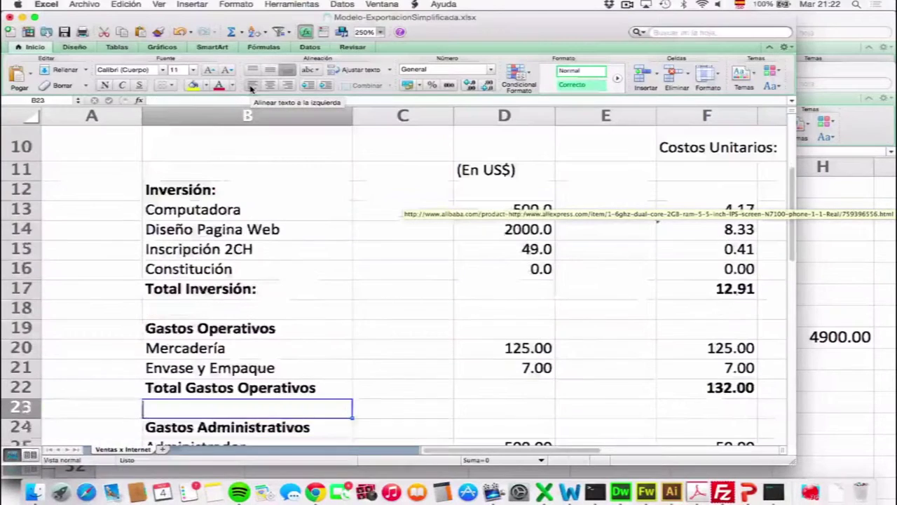
key(Up)
key(Up)
key(Up)
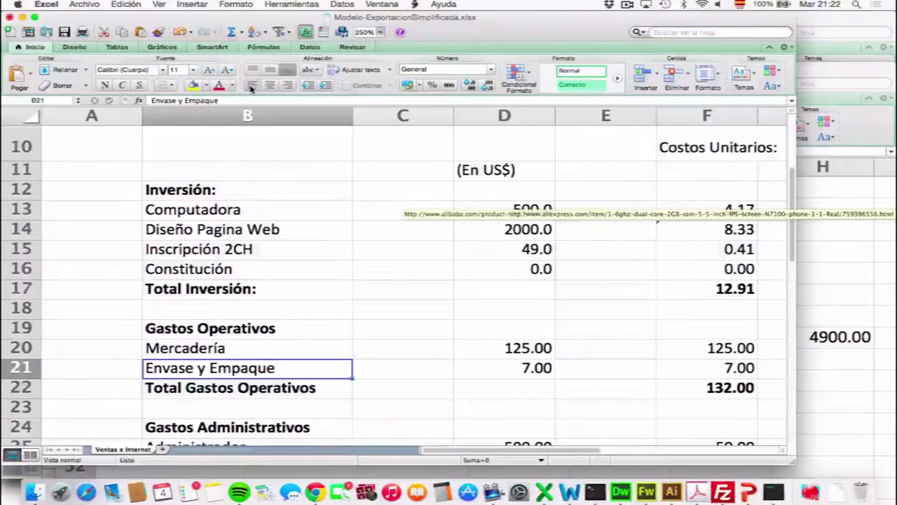
Copy the monthly cost formula from H20 into H21 for Envase y Empaque
key(Right)
key(Right)
key(Right)
key(Right)
key(Right)
key(Right)
key(Right)
key(Left)
key(Up)
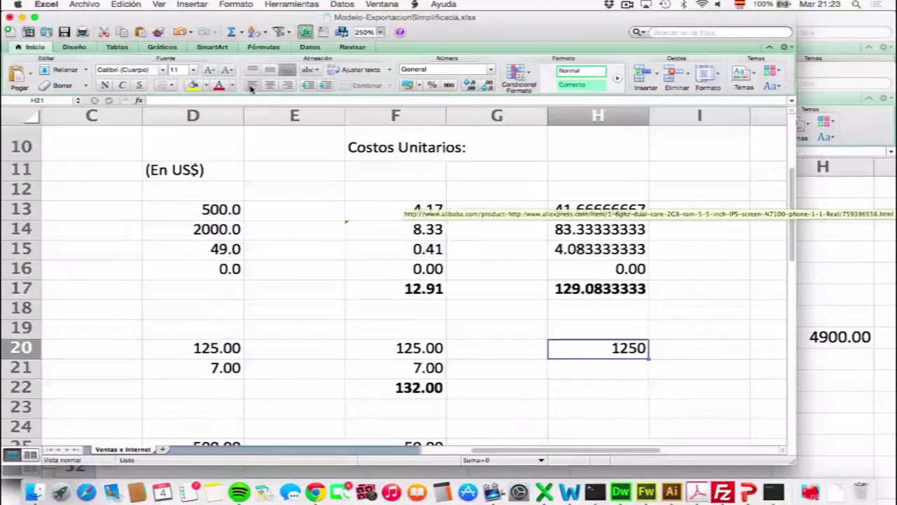
key(super+c)
key(Down)
key(super+v)
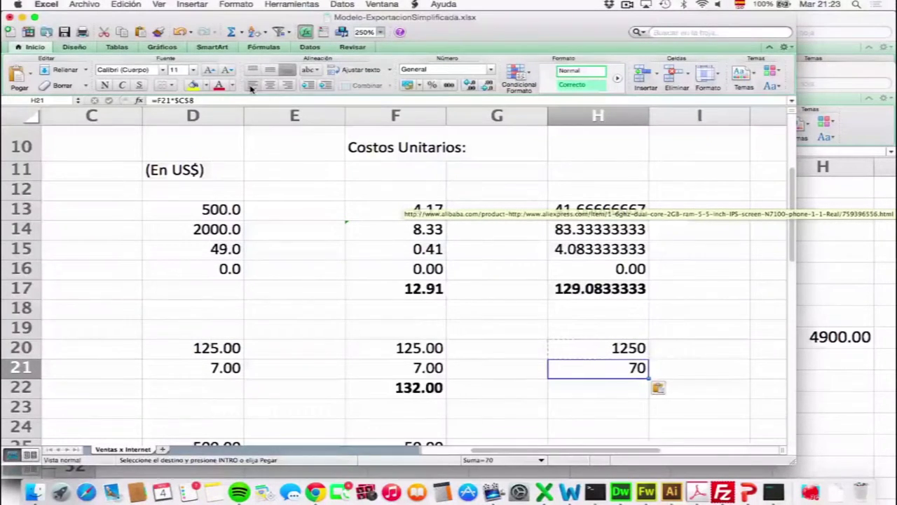
Copy the Total Gastos Operativos formula from F22 into H22 to total the monthly operating expenses
key(Down)
key(Left)
key(Left)
key(Left)
key(Left)
key(Left)
key(Left)
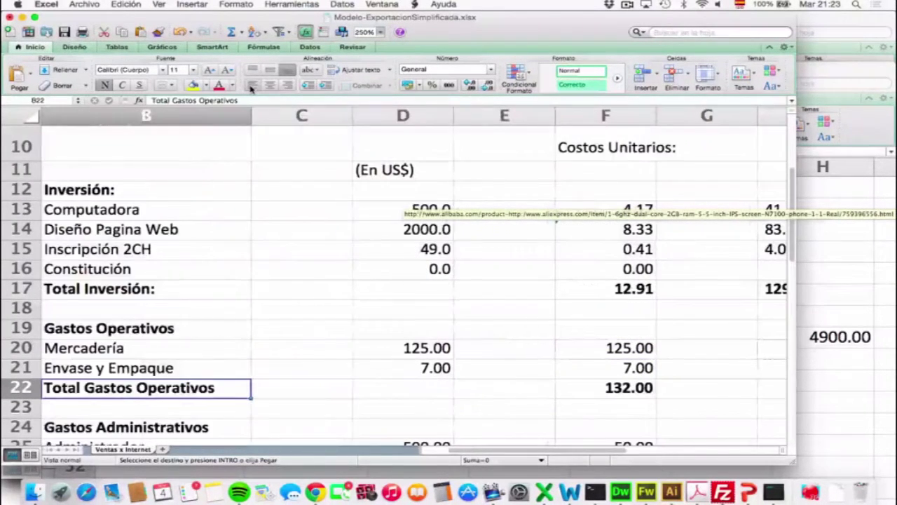
key(Right)
key(Right)
key(Right)
key(Right)
key(Right)
key(Right)
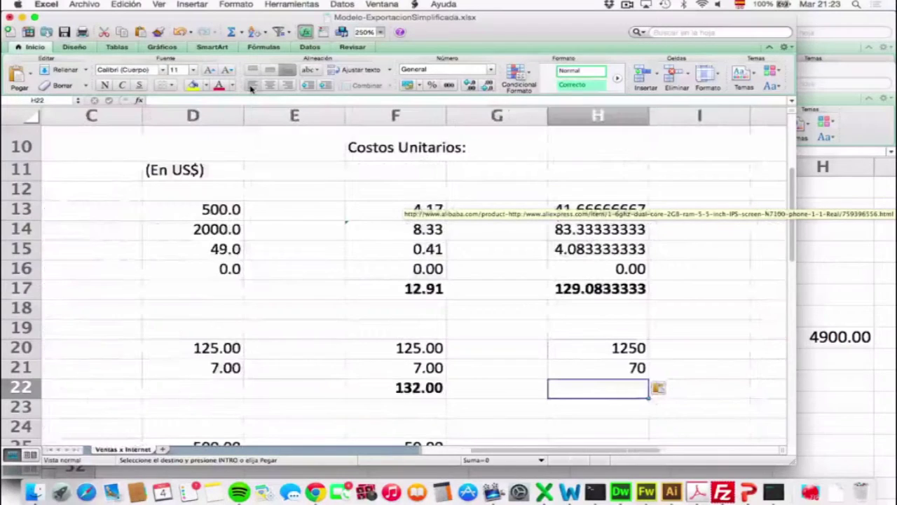
key(Left)
key(Left)
key(super+c)
key(Right)
key(Right)
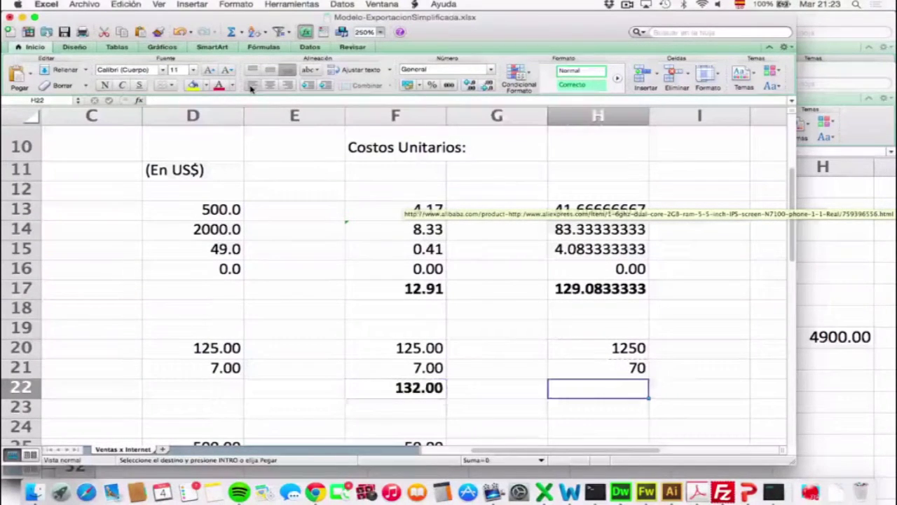
key(Return)
Review the Gastos Administrativos and first Gastos Comerciales rows, from the monthly cost column back to the labels
key(Down)
key(Down)
key(Down)
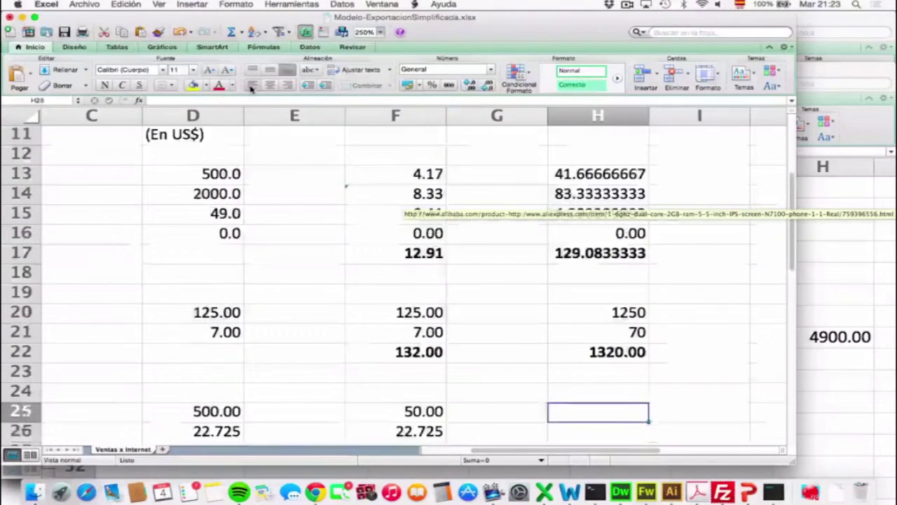
key(Down)
key(Down)
key(Down)
key(Left)
key(Left)
key(Down)
key(Down)
key(Left)
key(Left)
key(Left)
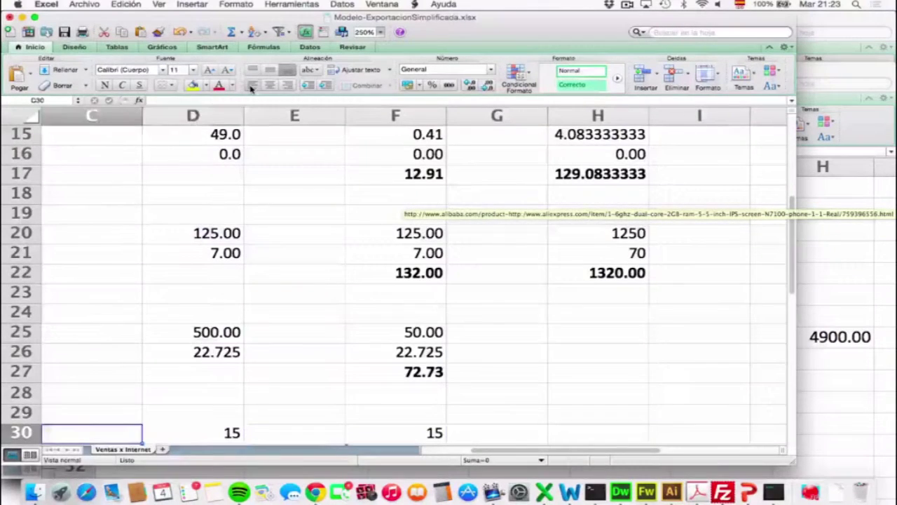
key(Left)
key(Left)
Enter 500 in H25 as the monthly cost of the Administrador
key(Right)
key(Right)
key(Right)
key(Right)
key(Up)
key(Up)
key(Up)
key(Up)
key(Up)
key(Right)
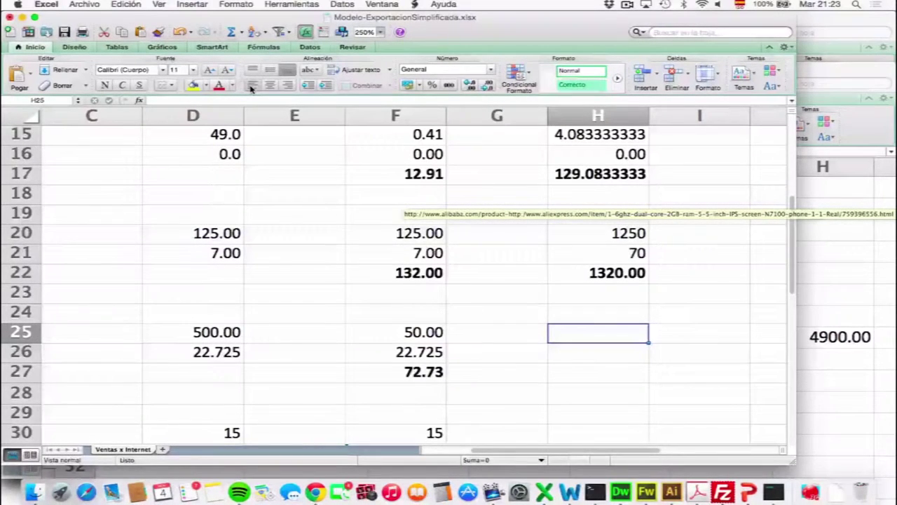
text(500)
key(Return)
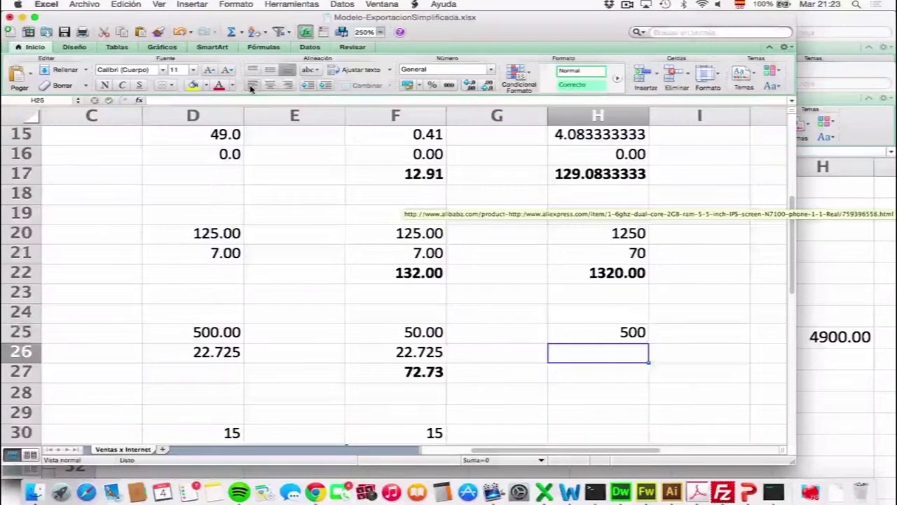
Review the labels in the Gastos Administrativos section, focusing on Pago 2ch in B26
key(Left)
key(Left)
key(Left)
key(Left)
key(Left)
key(Left)
key(Left)
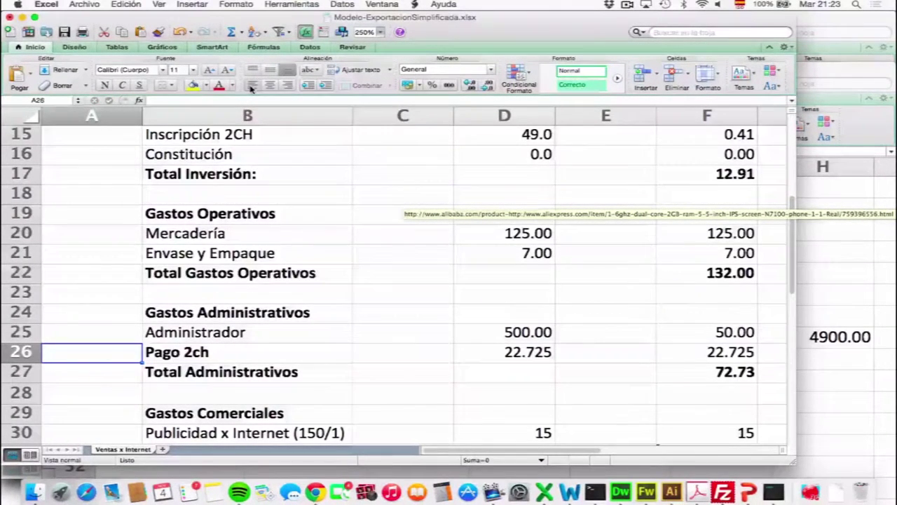
key(Right)
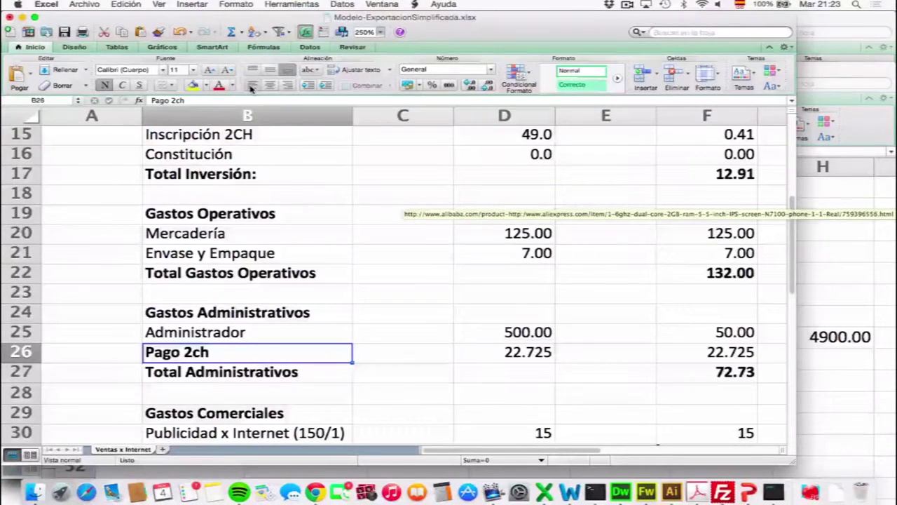
Review the Gastos Comerciales, Total Unitarios, Impuestos and Utilidad rows down to Utilidad Total in B41
key(Down)
key(Down)
key(Down)
key(Down)
key(Down)
key(Down)
key(Down)
key(Down)
key(Down)
key(Down)
key(Down)
key(Down)
key(Down)
key(Down)
key(Down)
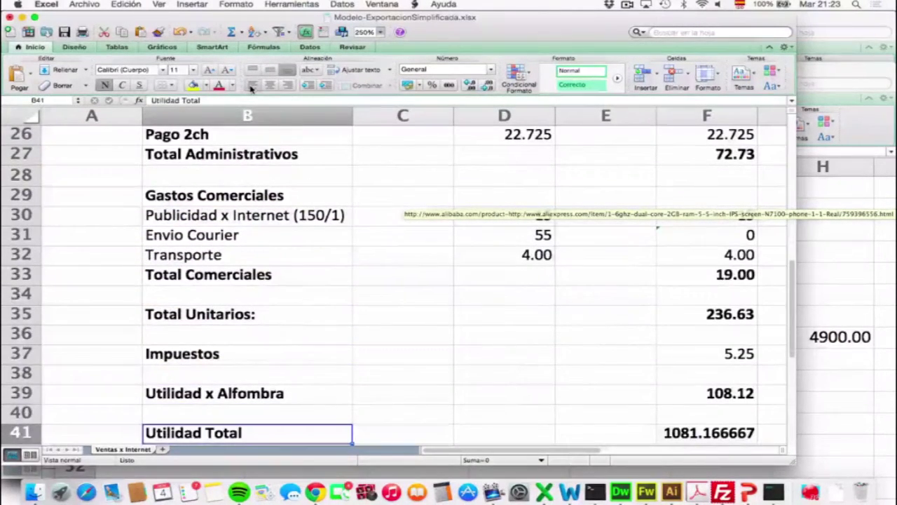
Replace the Inscripción 2CH label in B15 of the Inversión section with Paypal
key(Up)
key(Up)
key(Up)
key(Up)
key(Up)
key(Up)
key(Up)
key(Up)
key(Up)
key(Up)
key(Up)
key(Up)
key(Up)
key(Up)
key(Up)
key(Up)
key(Up)
key(Up)
key(Up)
key(Up)
key(Up)
key(Up)
key(Up)
key(Up)
key(Up)
key(Up)
key(Up)
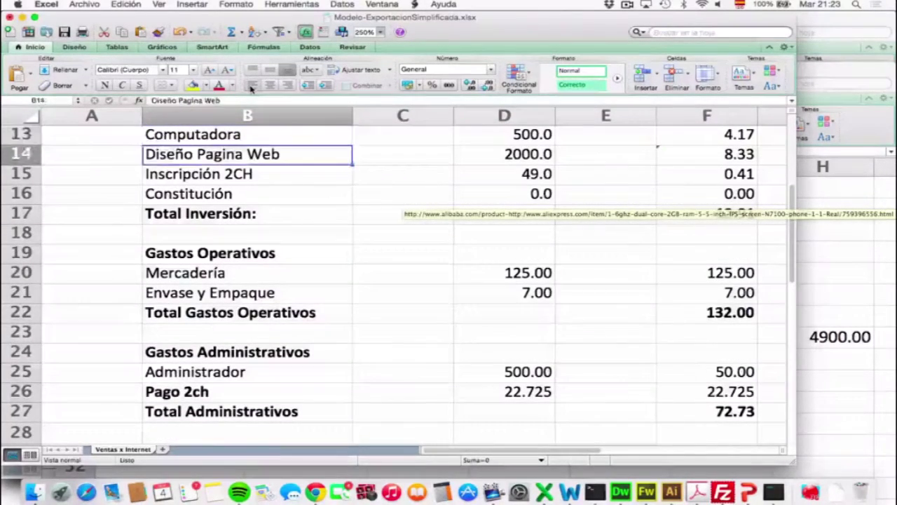
key(Down)
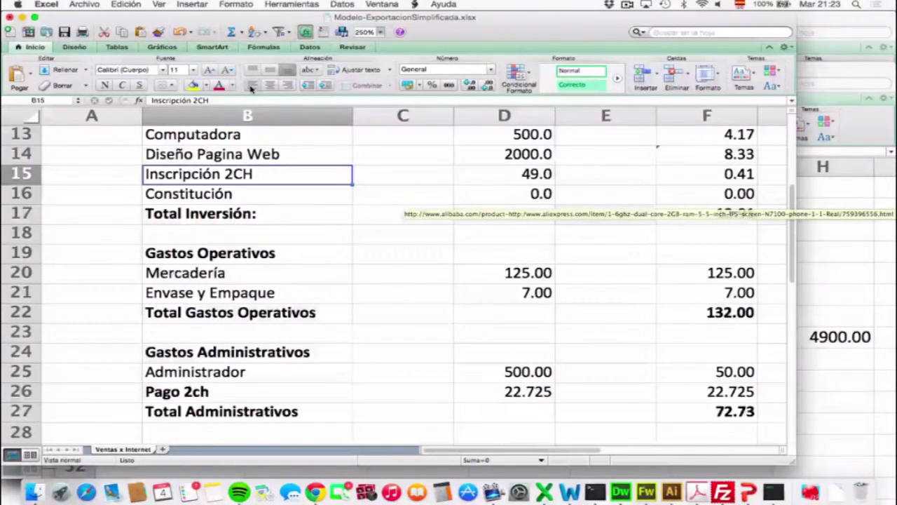
text(Payap)
key(BackSpace)
key(BackSpace)
text(apl)
key(Return)
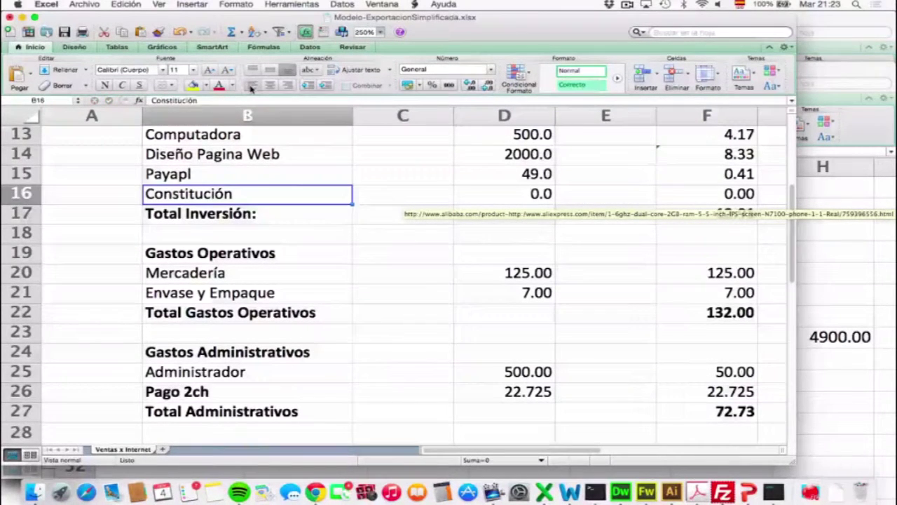
key(Up)
text(Pau)
text(y)
key(Return)
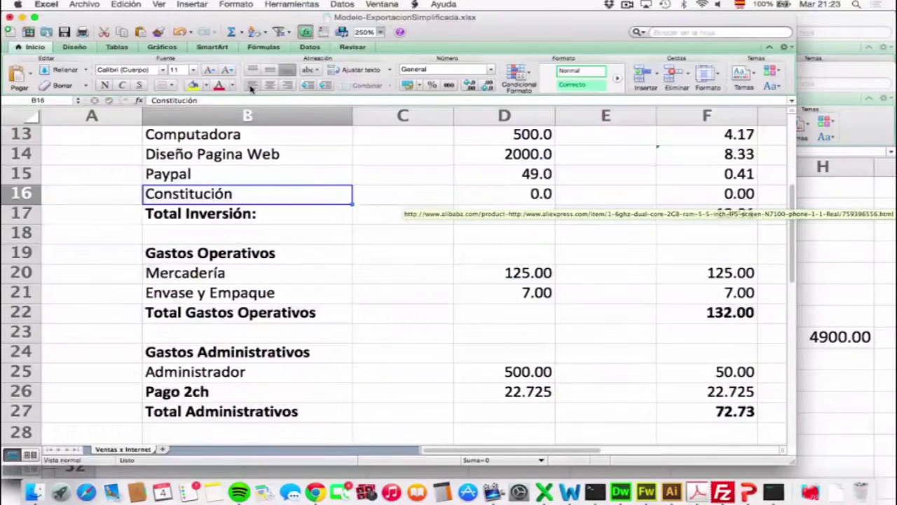
Set the Paypal investment amount in D15 to 0
key(Right)
key(Right)
key(Up)
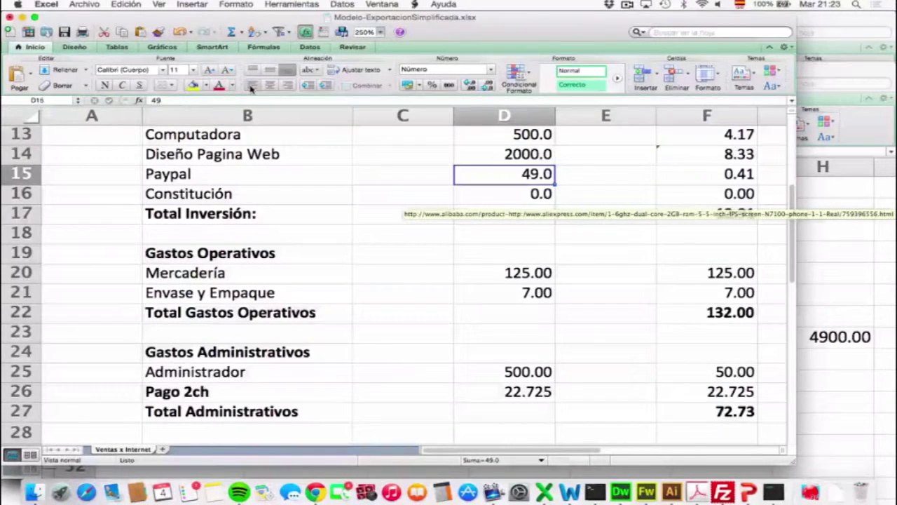
text(0)
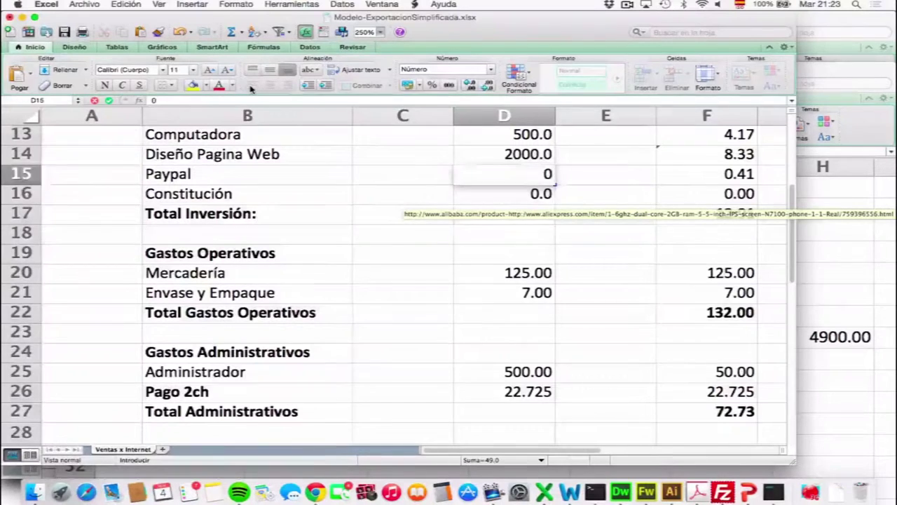
key(Return)
Replace the Pago 2ch label in B26 of Gastos Administrativos with Paypal
key(Down)
key(Down)
key(Down)
key(Down)
key(Down)
key(Down)
key(Down)
key(Down)
key(Down)
key(Down)
key(Down)
key(Down)
key(Down)
key(Down)
key(Down)
key(Left)
key(Left)
key(Up)
key(Up)
key(Up)
key(Up)
key(Up)
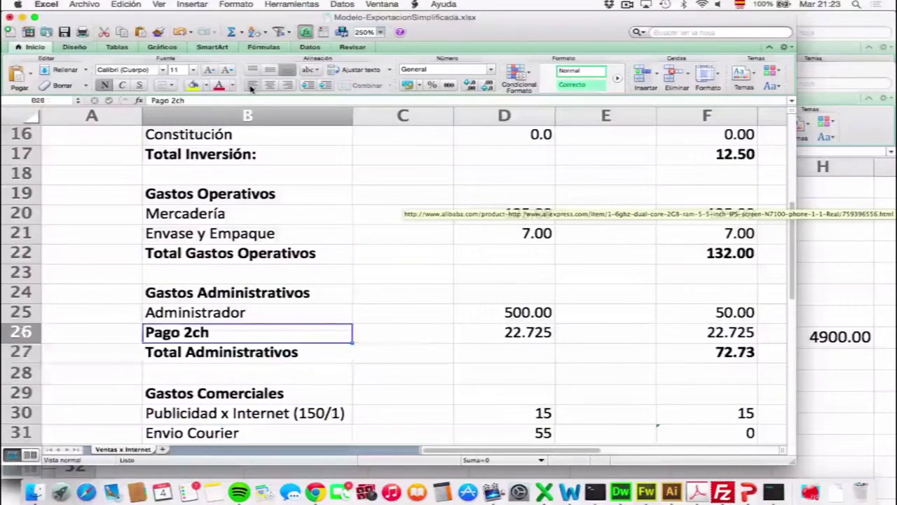
text(Paypal)
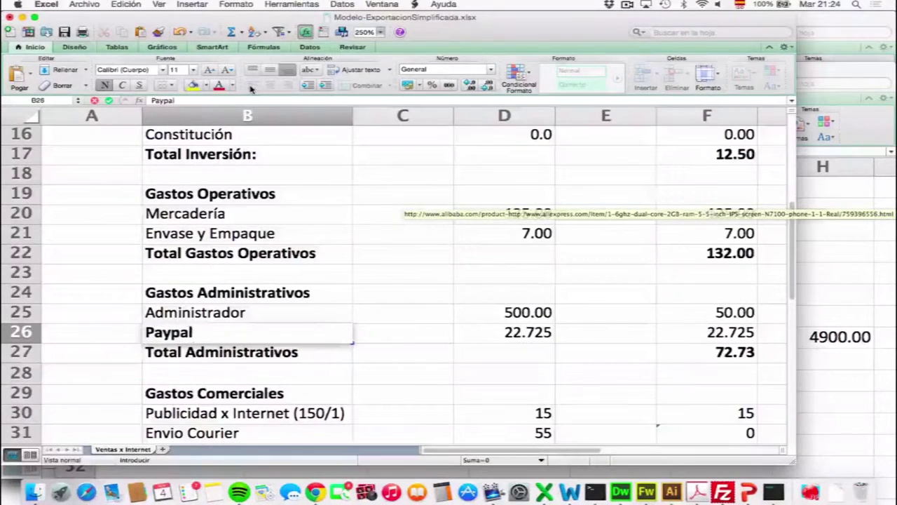
key(Return)
Append the commission terms (5.5% + 0.30) to the Paypal label in B26
key(Up)
key(Right)
key(Left)
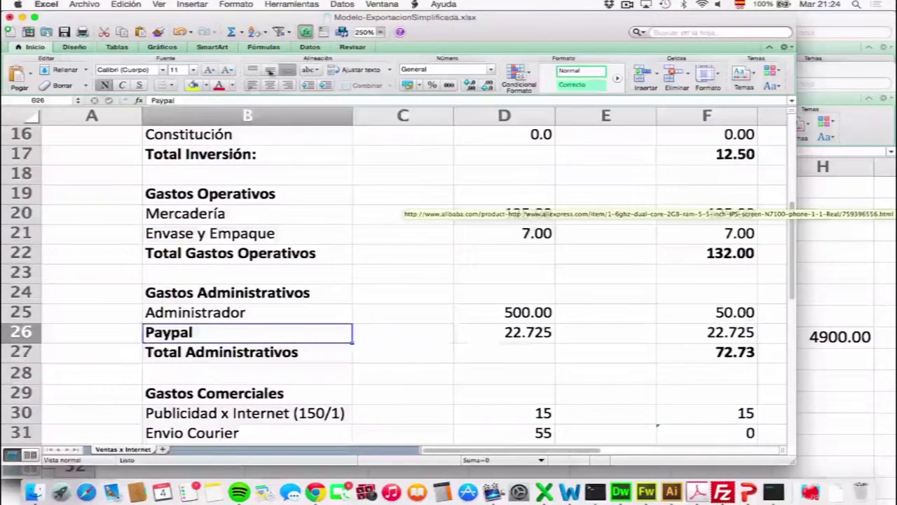
click(206, 99)
text((5.5% + 0.30))
key(Return)
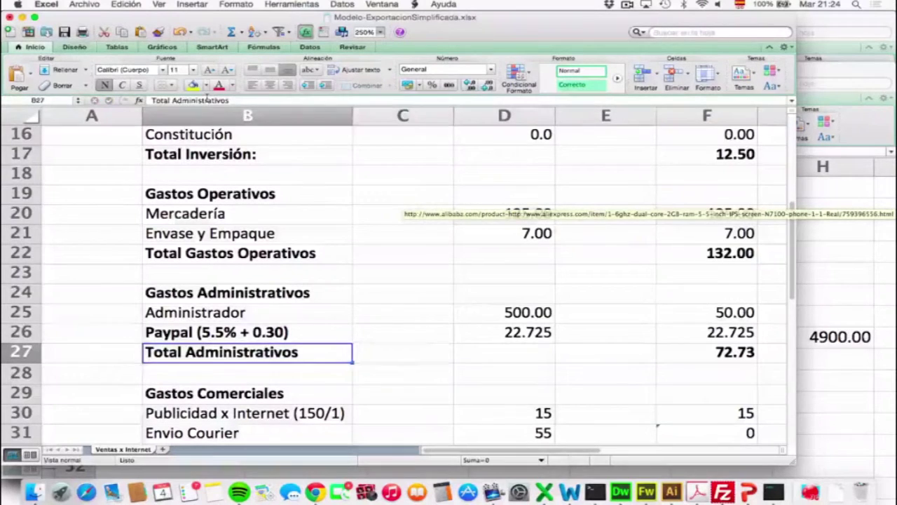
Examine the Paypal fee formula in D26 and its references to Precio FOB in F8 and Envio Courier in D31
key(Right)
key(Right)
key(Up)
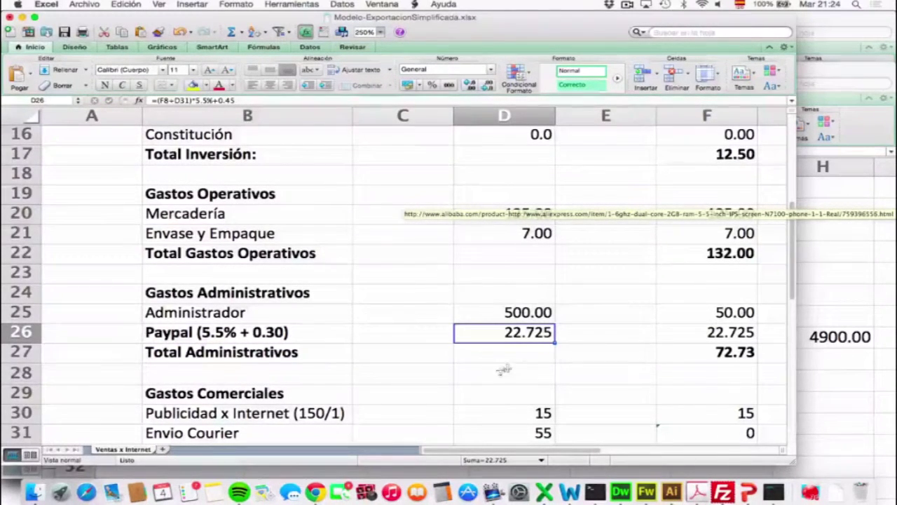
double_click(530, 336)
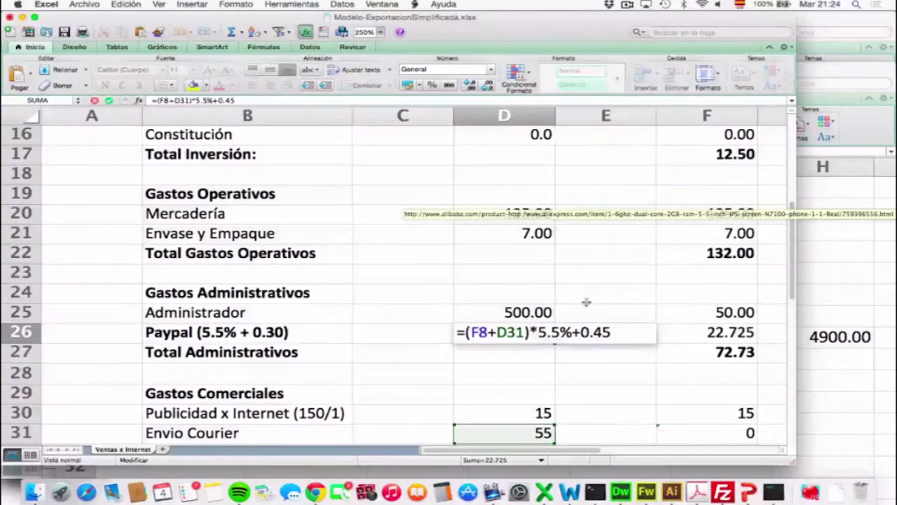
scroll(586, 301, up, 10)
scroll(586, 303, right, 2)
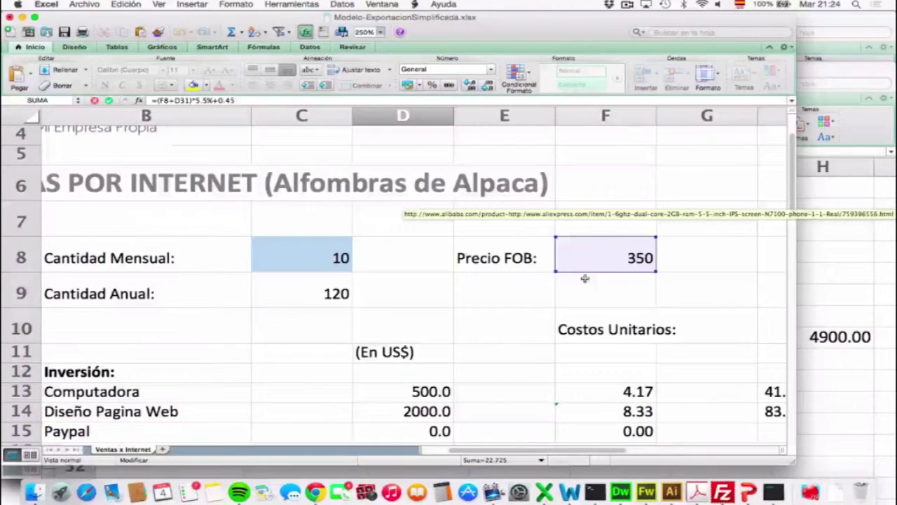
scroll(584, 278, left, 2)
scroll(585, 280, down, 10)
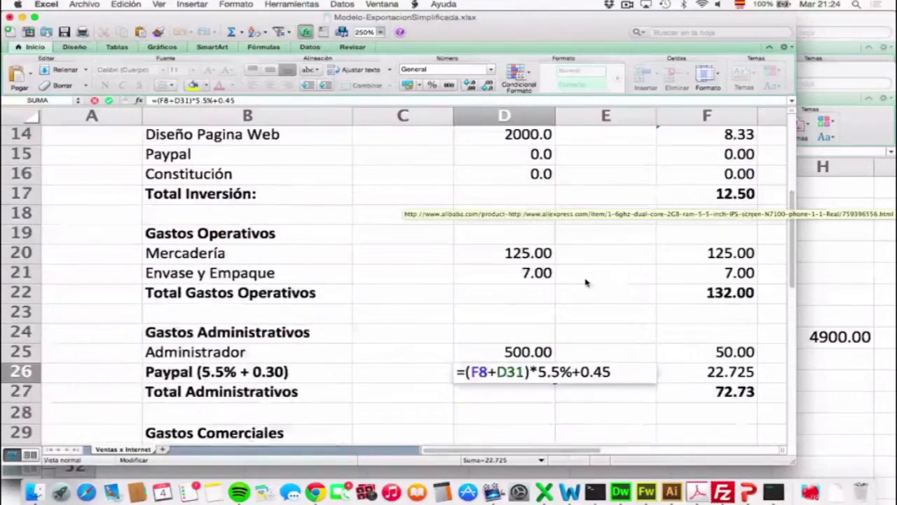
key(Return)
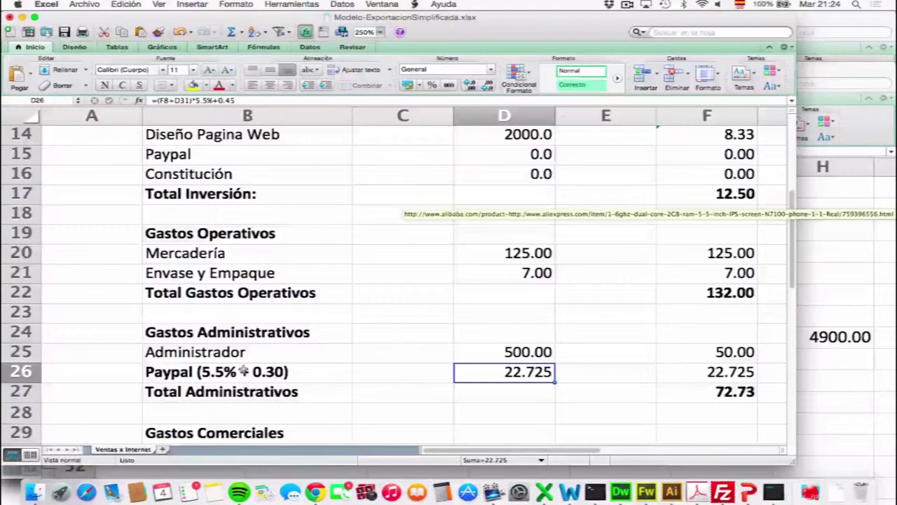
Check the unit cost formulas in column F, from Gastos Administrativos up through Gastos Operativos
key(Down)
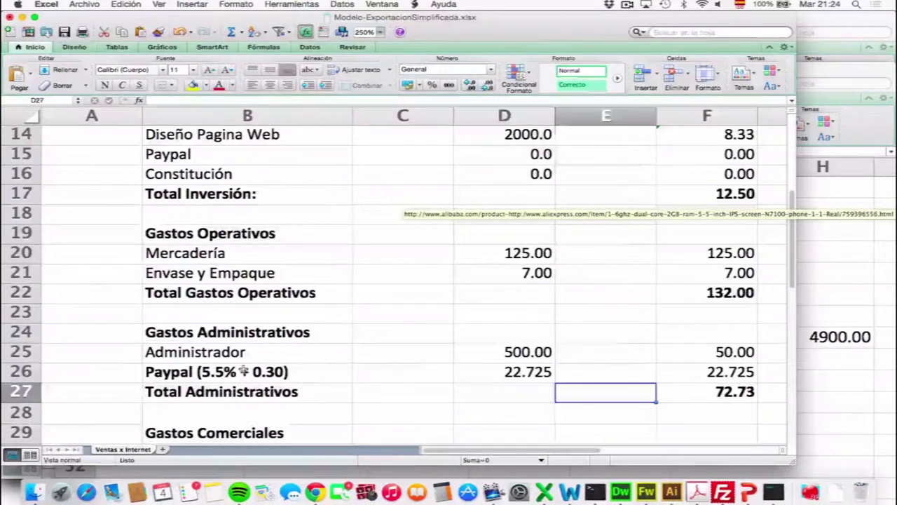
key(Right)
key(Right)
key(Right)
key(Left)
key(Up)
key(Up)
key(Up)
key(Up)
key(Up)
key(Up)
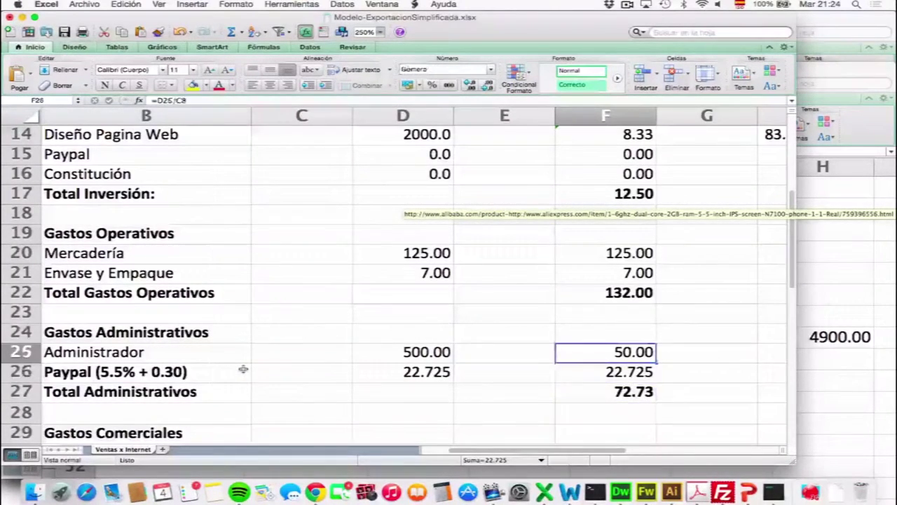
key(Up)
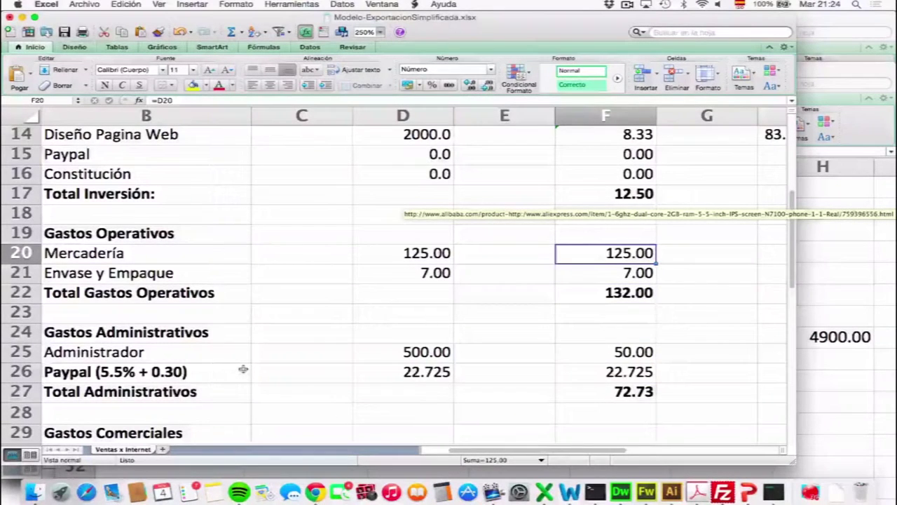
key(Up)
key(Up)
key(Up)
Copy the Administrador monthly cost from H25 into H26 for Paypal
key(Right)
key(Right)
key(Down)
key(Down)
key(Down)
key(Down)
key(Down)
key(Down)
key(Down)
key(Down)
key(super+c)
key(Down)
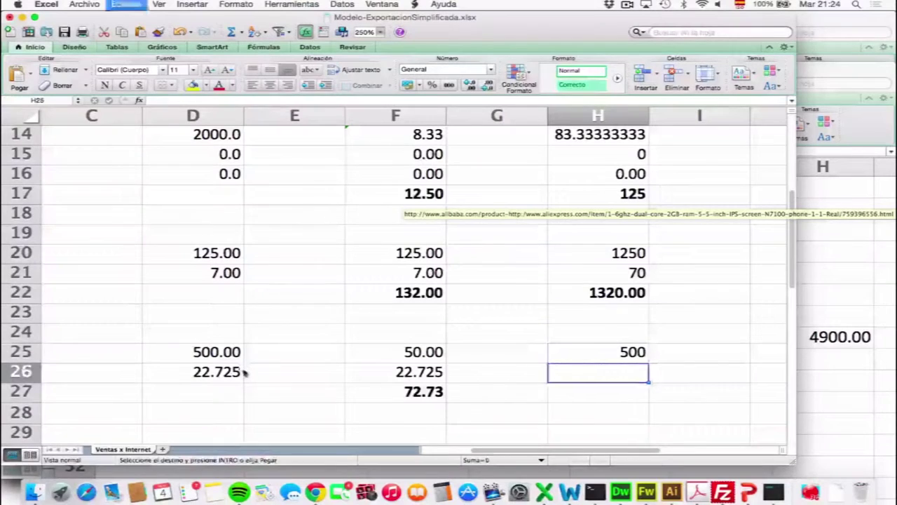
key(super+v)
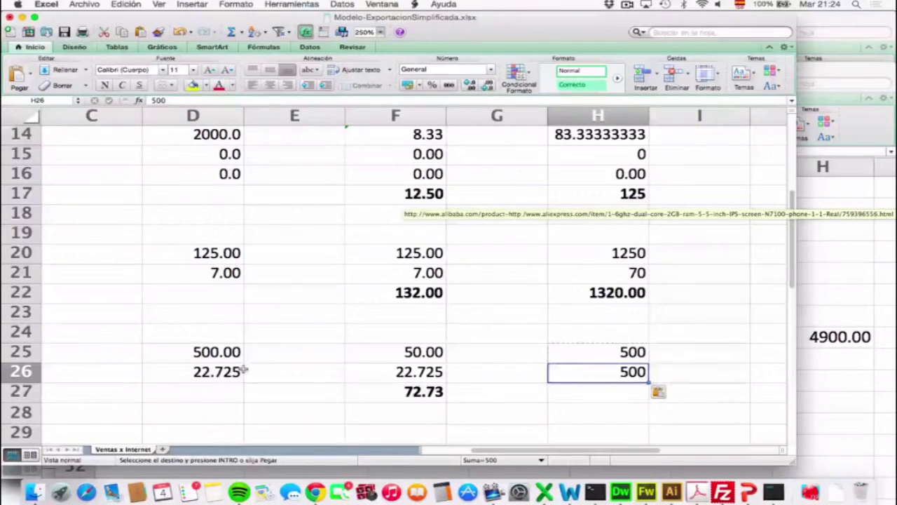
Replace H26 with a formula multiplying the Paypal unit cost in F26 by the quantity of 10 in column C
text(=)
key(Left)
key(Left)
text(*)
key(Left)
key(Up)
key(Up)
key(Up)
key(Up)
key(Up)
key(Up)
key(Up)
key(Up)
key(Up)
key(Up)
key(Up)
key(Up)
key(Up)
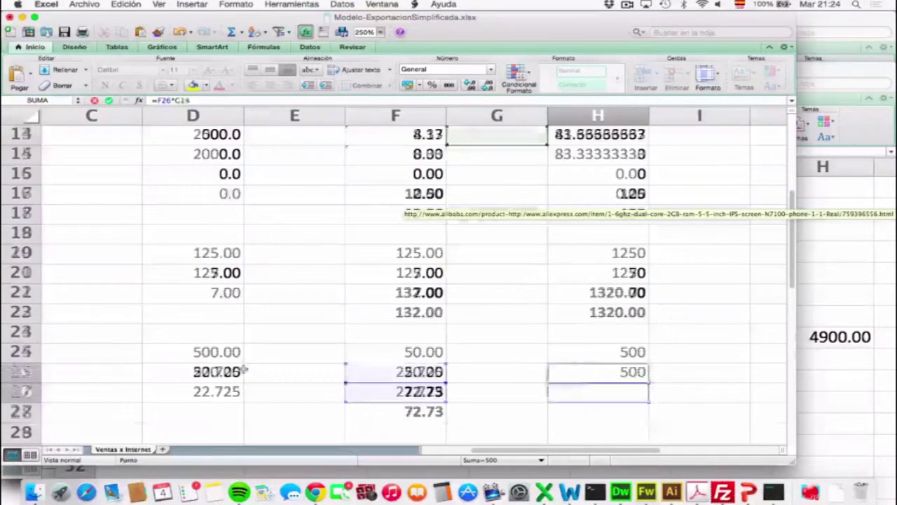
key(Left)
key(Left)
key(Left)
key(Up)
key(Up)
key(Up)
key(Up)
key(Up)
key(Up)
key(Up)
key(Up)
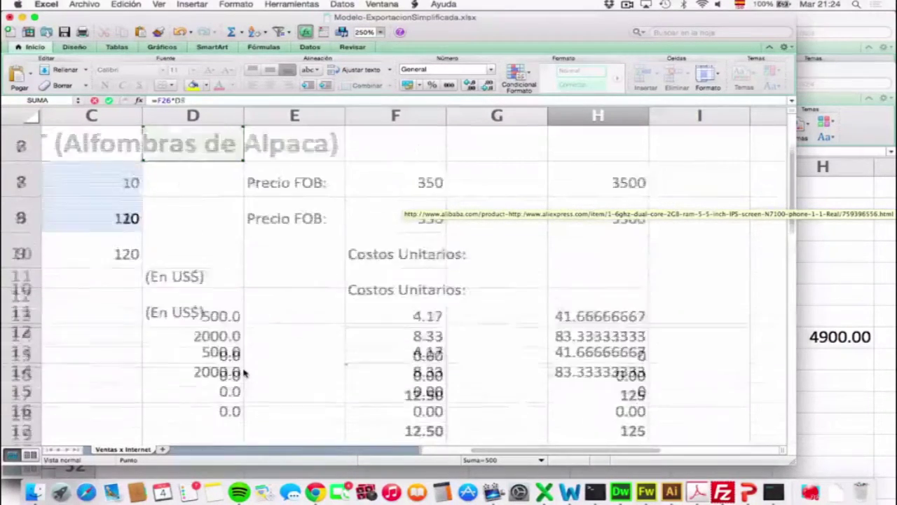
key(Left)
key(Down)
key(Down)
key(Down)
key(Return)
Total the monthly administrative costs in H27 by summing the Administrador and Paypal amounts above it
key(Left)
key(Left)
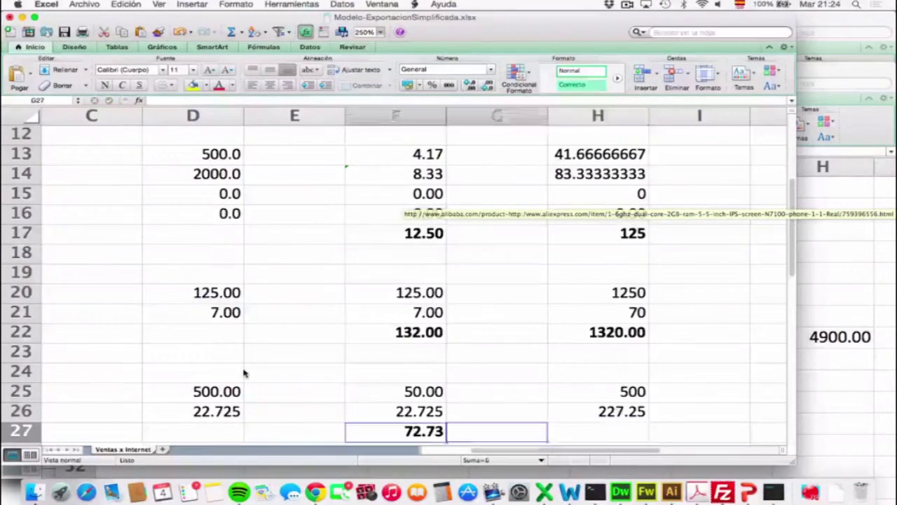
key(Down)
key(Left)
key(Left)
key(Left)
key(Left)
key(Left)
key(Right)
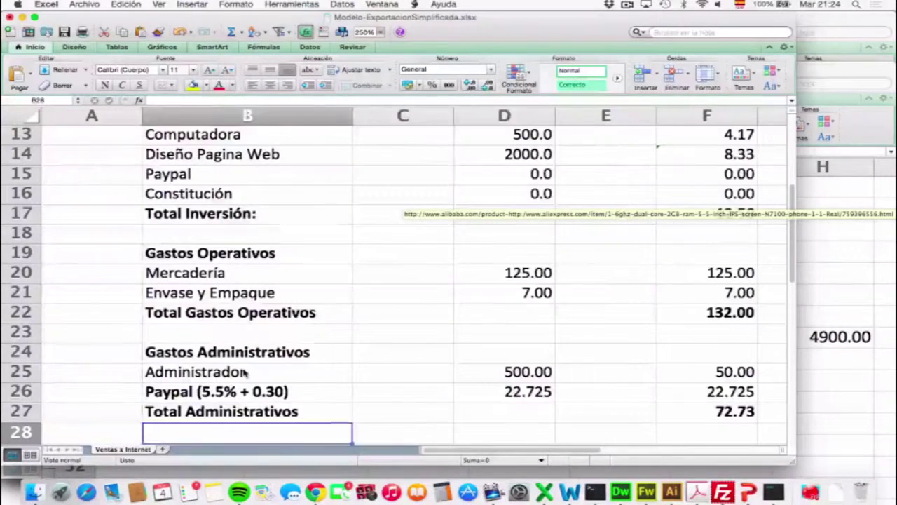
key(Up)
key(Right)
key(Right)
key(Right)
key(Right)
key(Right)
key(Right)
key(Right)
key(Left)
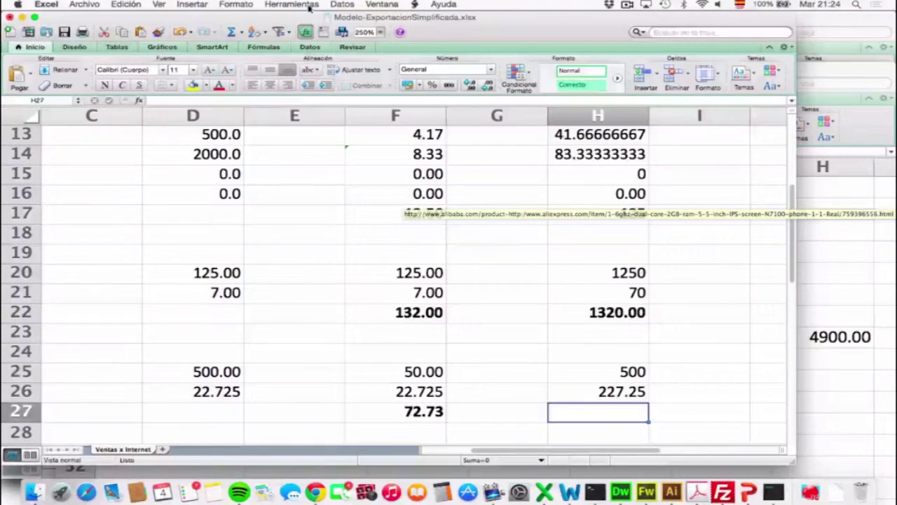
click(232, 32)
key(Return)
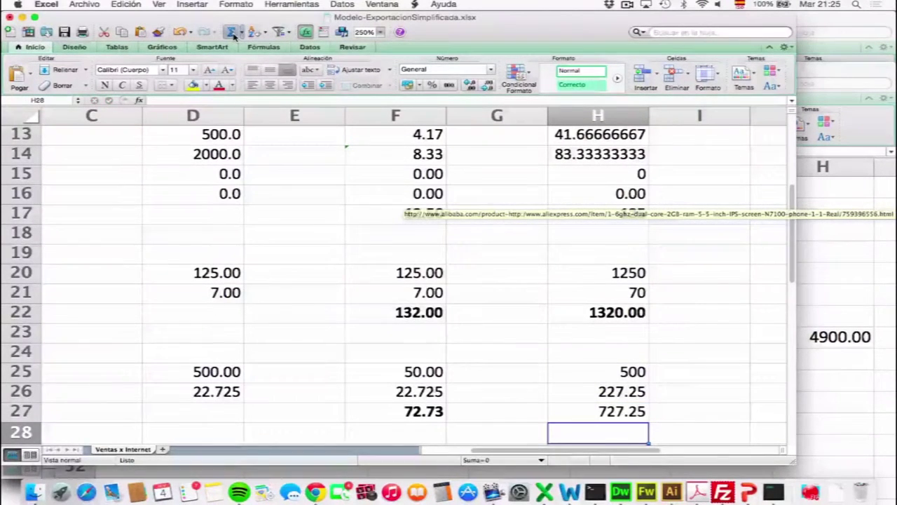
Examine the Gastos Comerciales section, from Publicidad x Internet through Envio Courier and Transporte to Total Comerciales
key(Down)
key(Down)
key(Down)
key(Left)
key(Left)
key(Left)
key(Left)
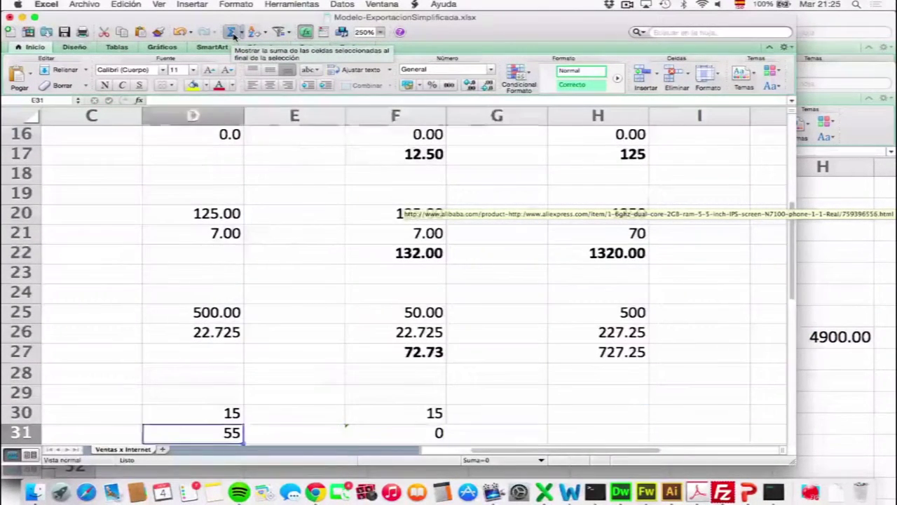
key(Left)
key(Left)
key(Left)
key(Down)
key(Down)
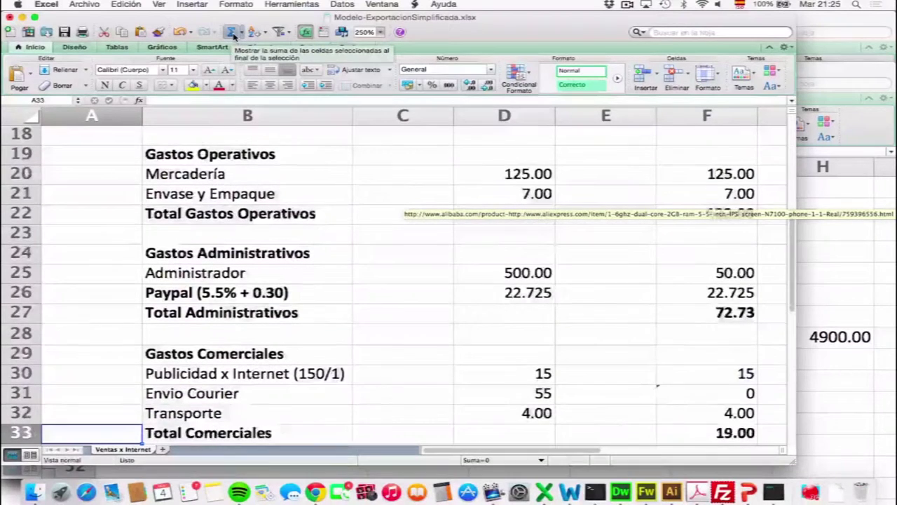
key(Down)
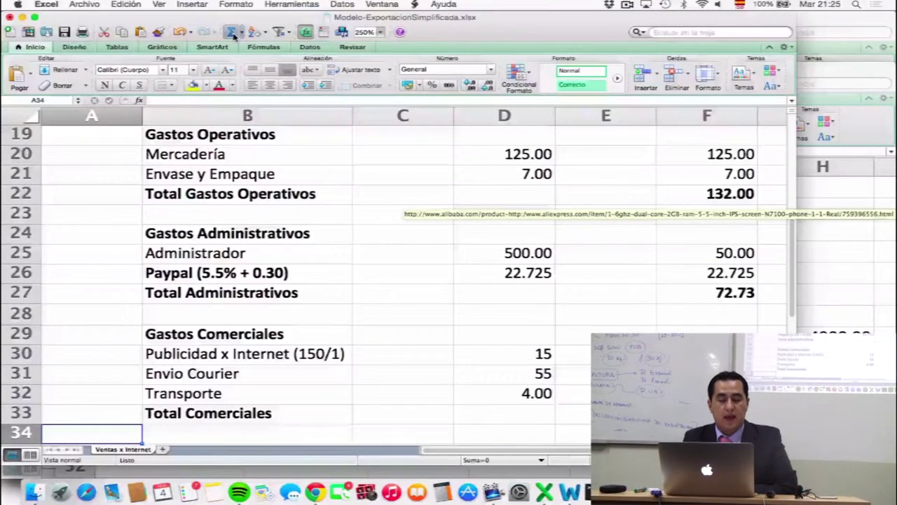
Switch to Chrome, search for "google adwords" in a new tab and open the Google AdWords site for Peru
key(super+Tab)
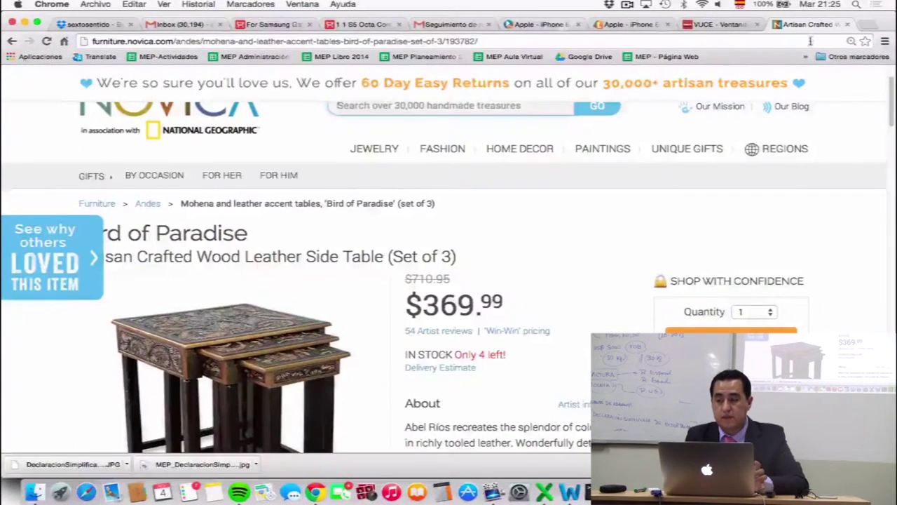
click(866, 26)
text(google)
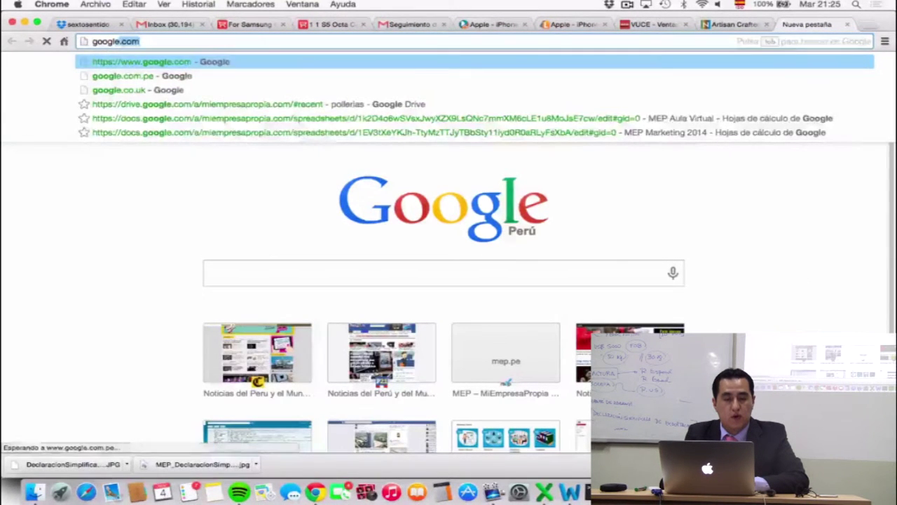
text( adwords)
key(Return)
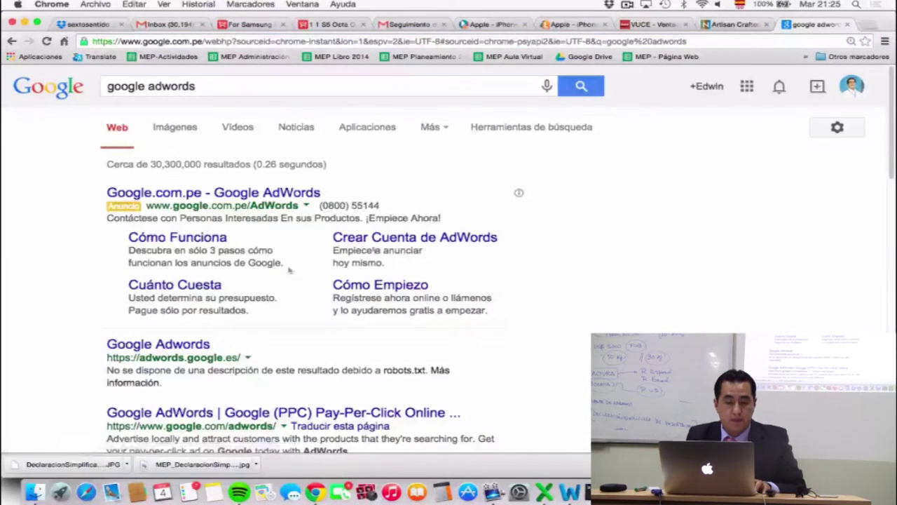
click(228, 193)
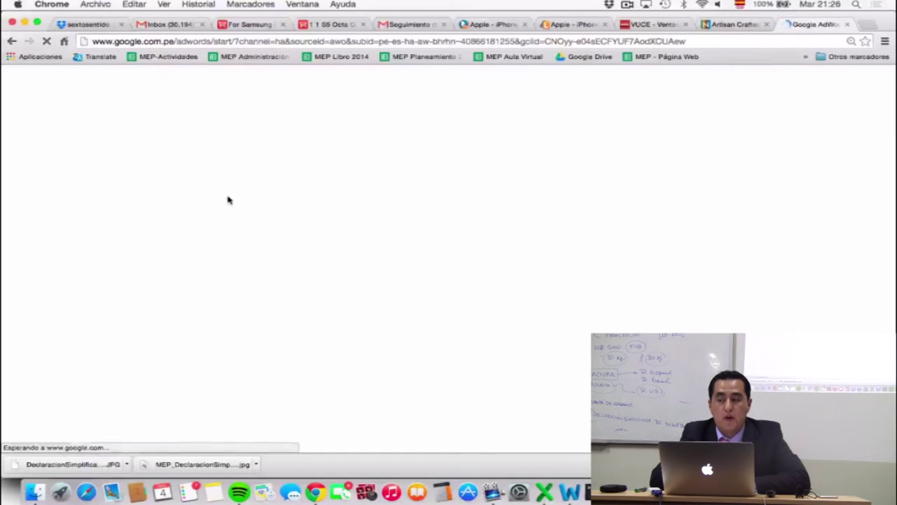
Open google.co.uk in another new tab
click(867, 26)
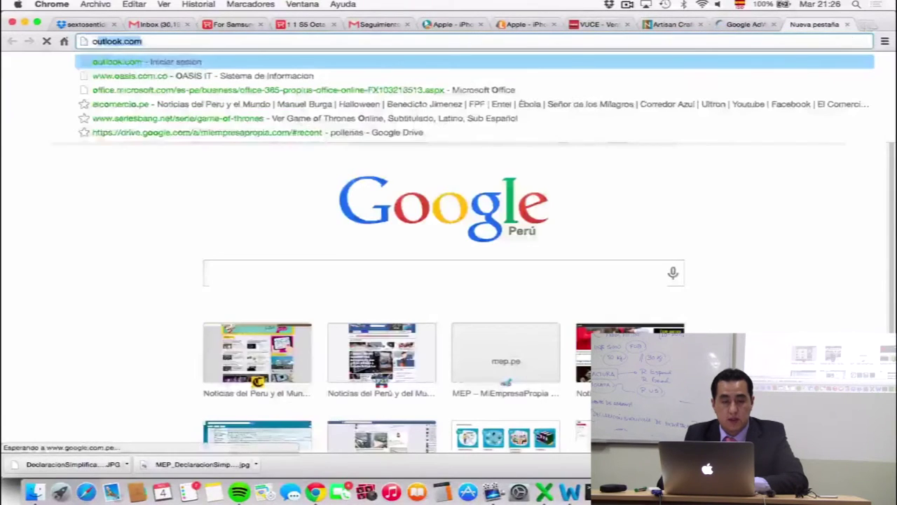
text(google)
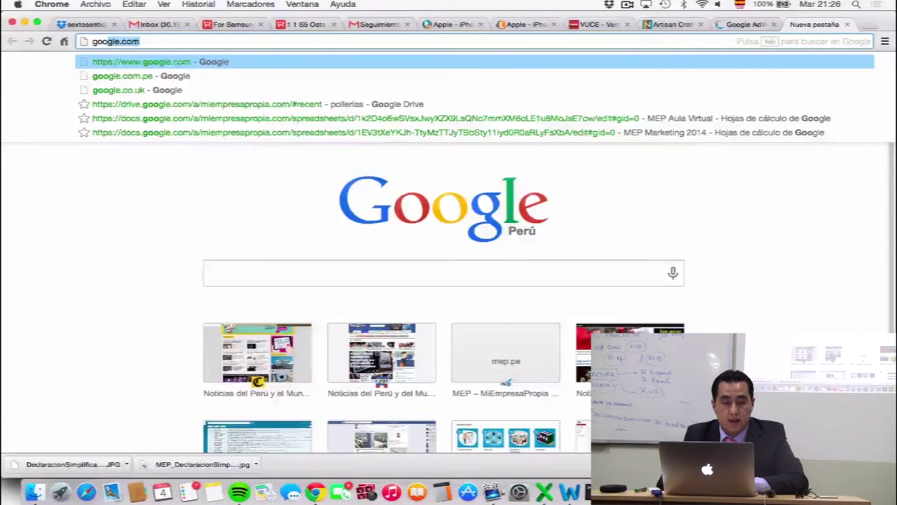
text(.co)
key(BackSpace)
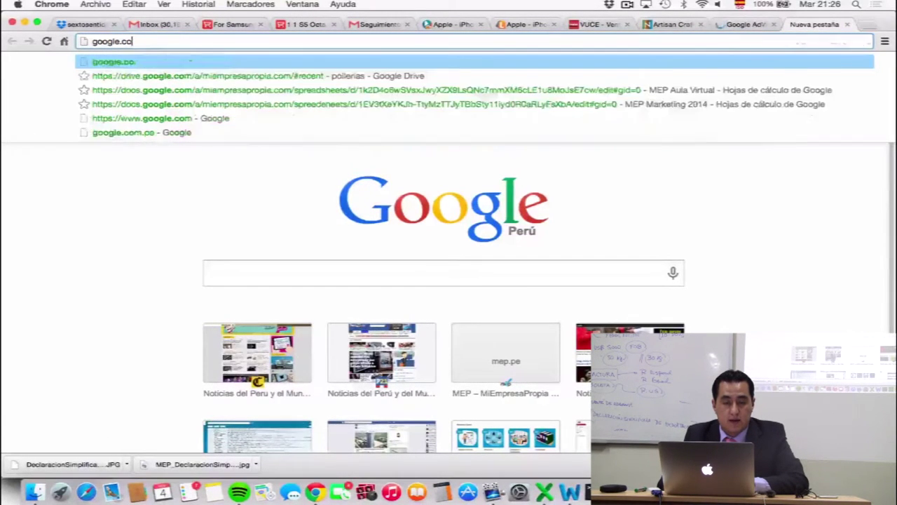
text(.uk)
key(Return)
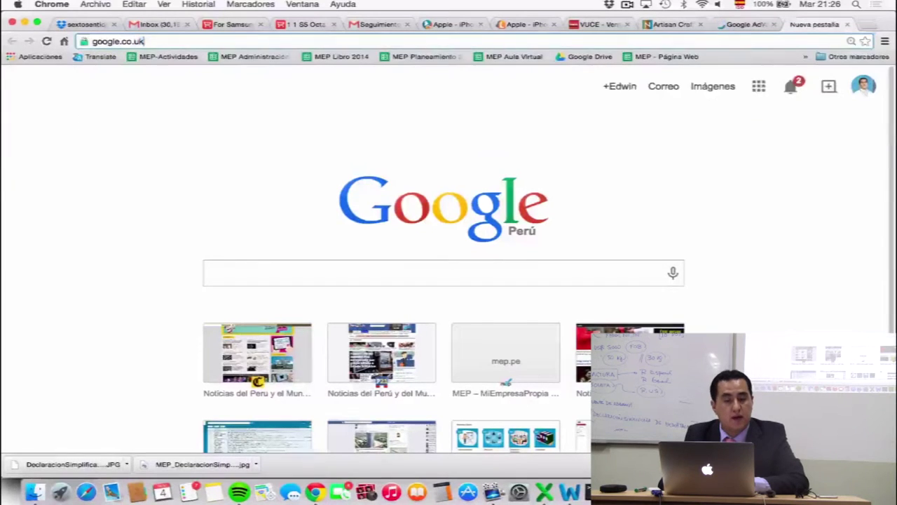
Check the Google AdWords welcome page and return to the Google UK search page
click(755, 27)
scroll(556, 250, down, 2)
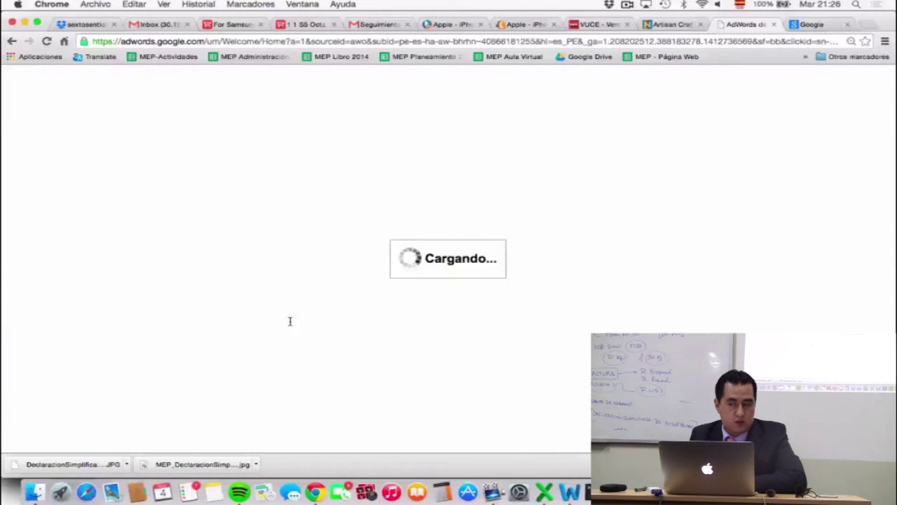
click(811, 24)
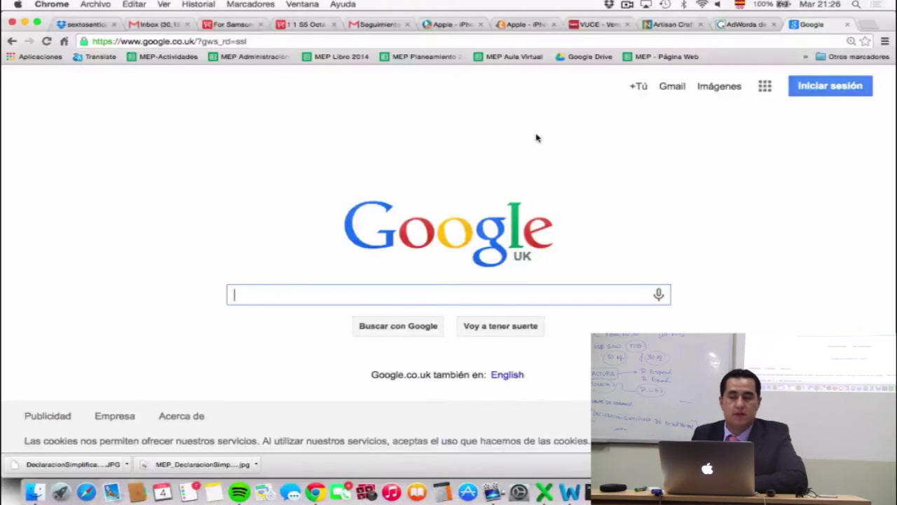
click(736, 24)
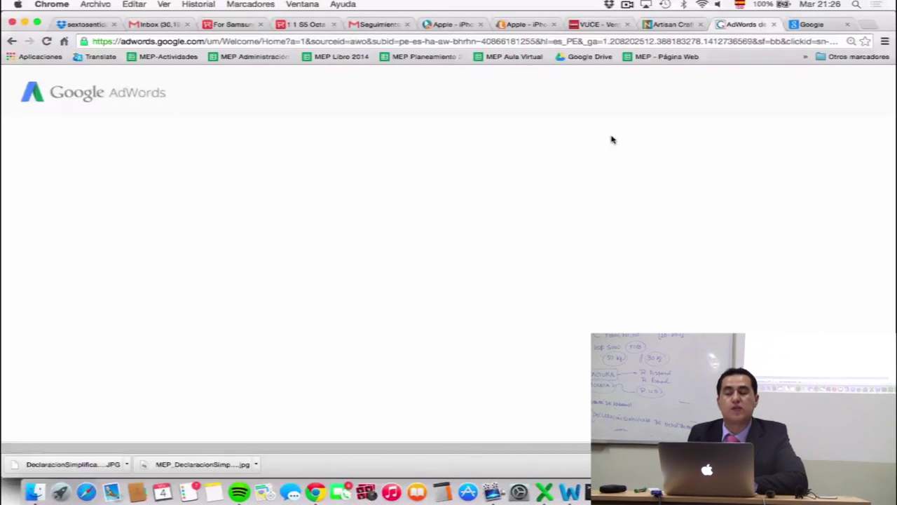
click(808, 25)
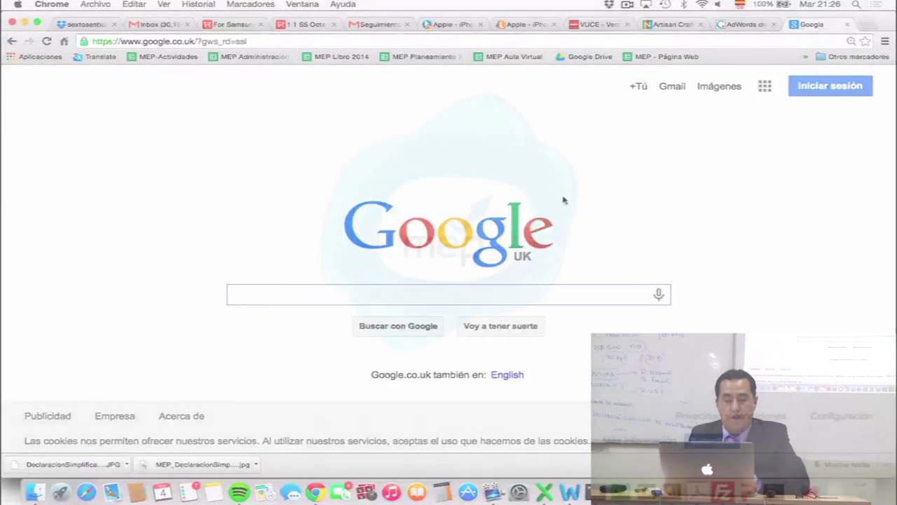